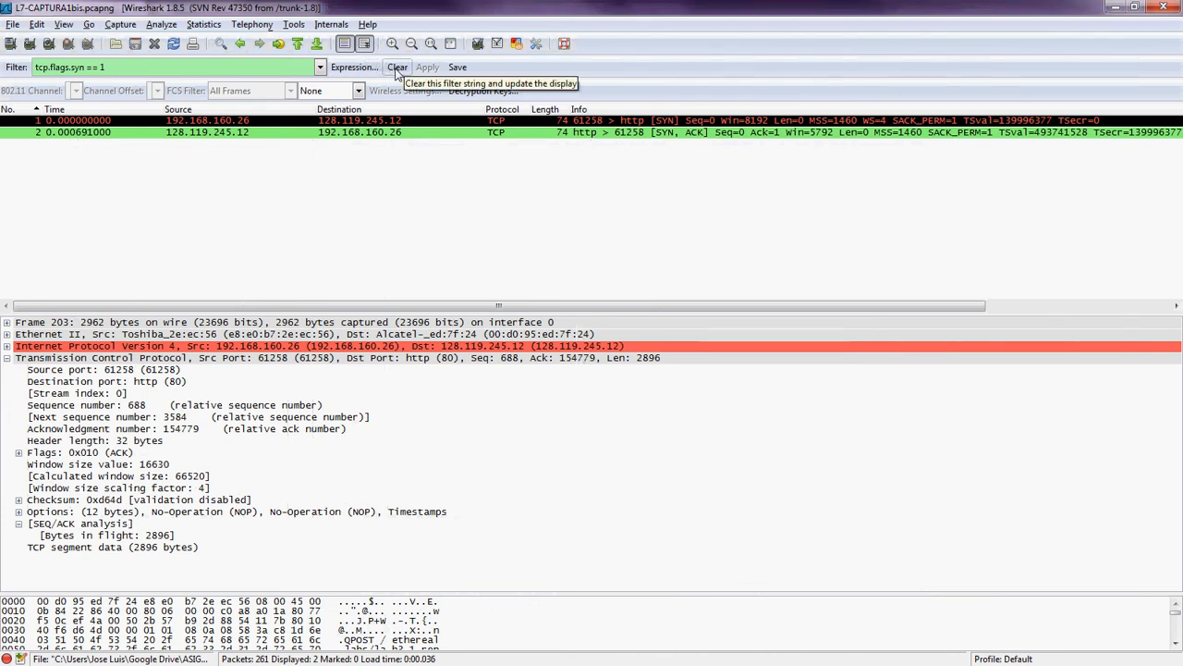
- Replace the current display filter with http and apply it to the packet list
{"action": "left_click", "coordinate": [396, 67]}
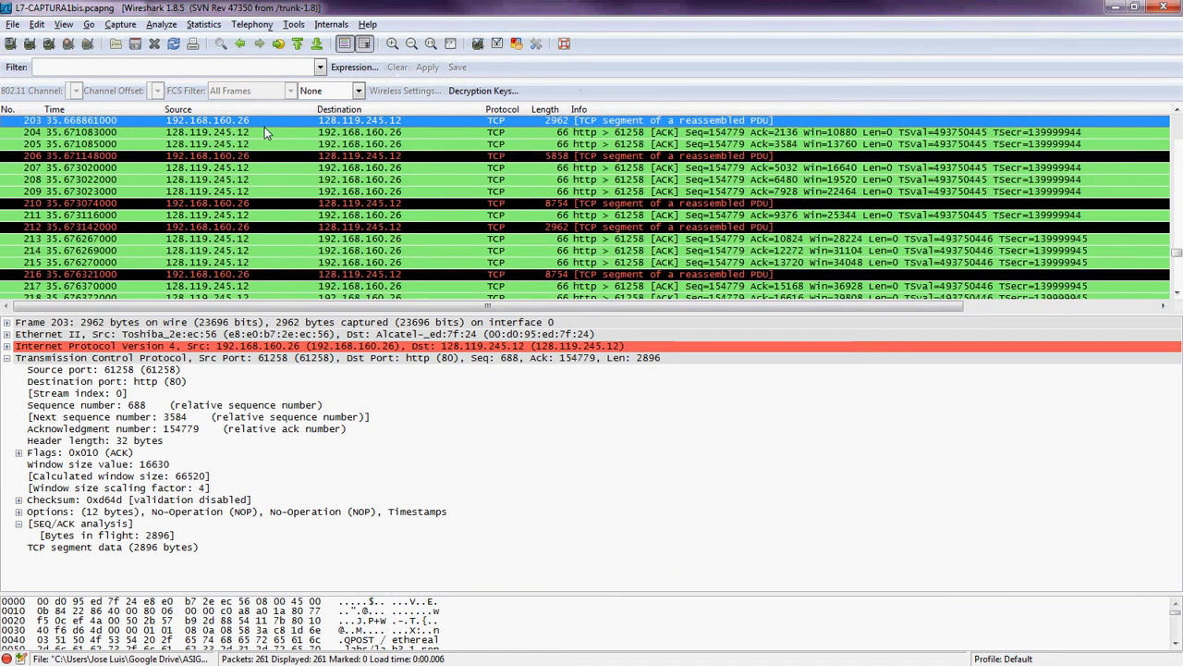
{"action": "left_click", "coordinate": [279, 68]}
{"action": "type", "text": "http"}
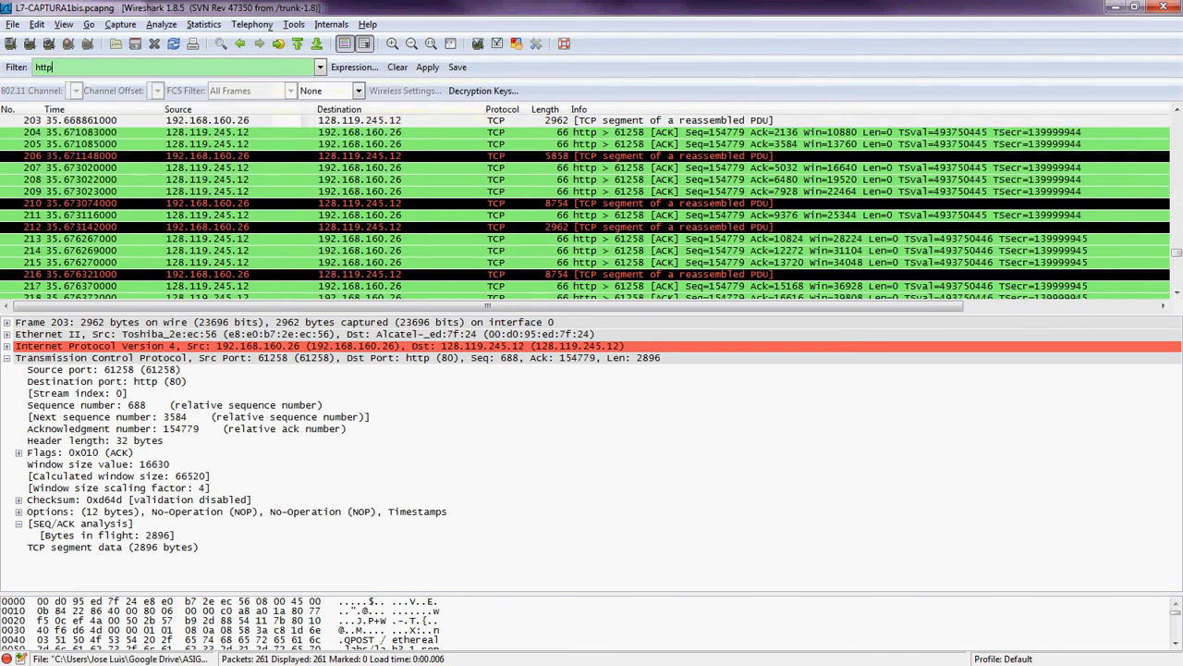
{"action": "key", "text": "Return"}
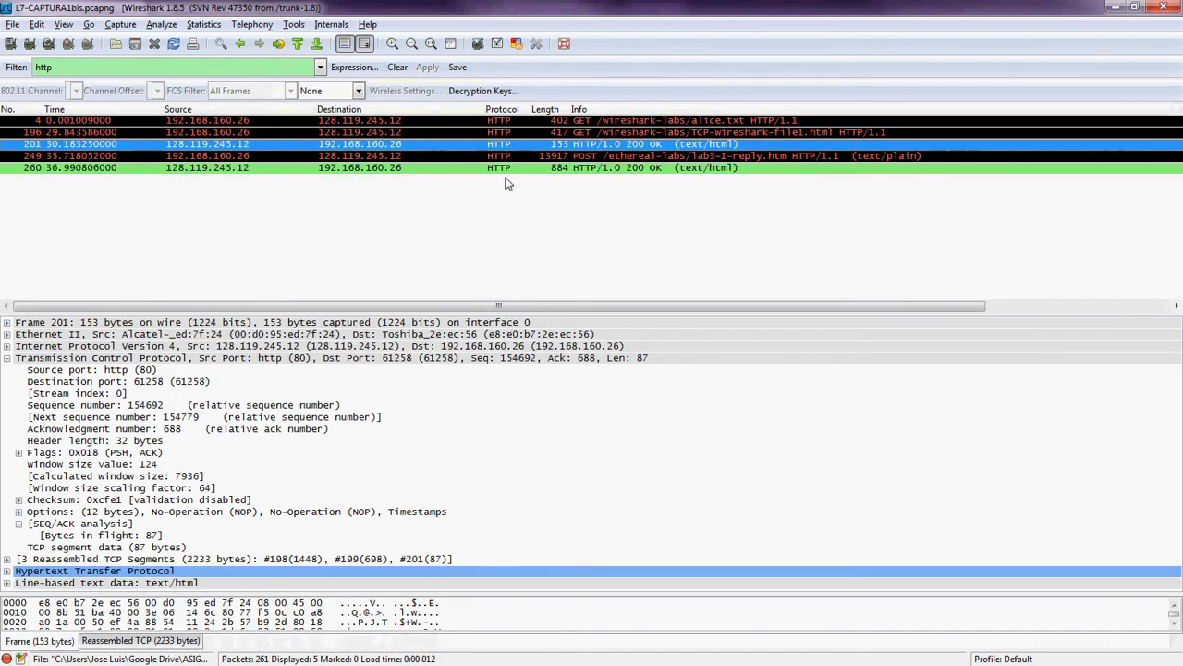
- Select the POST packet 249, collapse its TCP details and inspect its list of reassembled TCP segments
{"action": "left_click", "coordinate": [477, 158]}
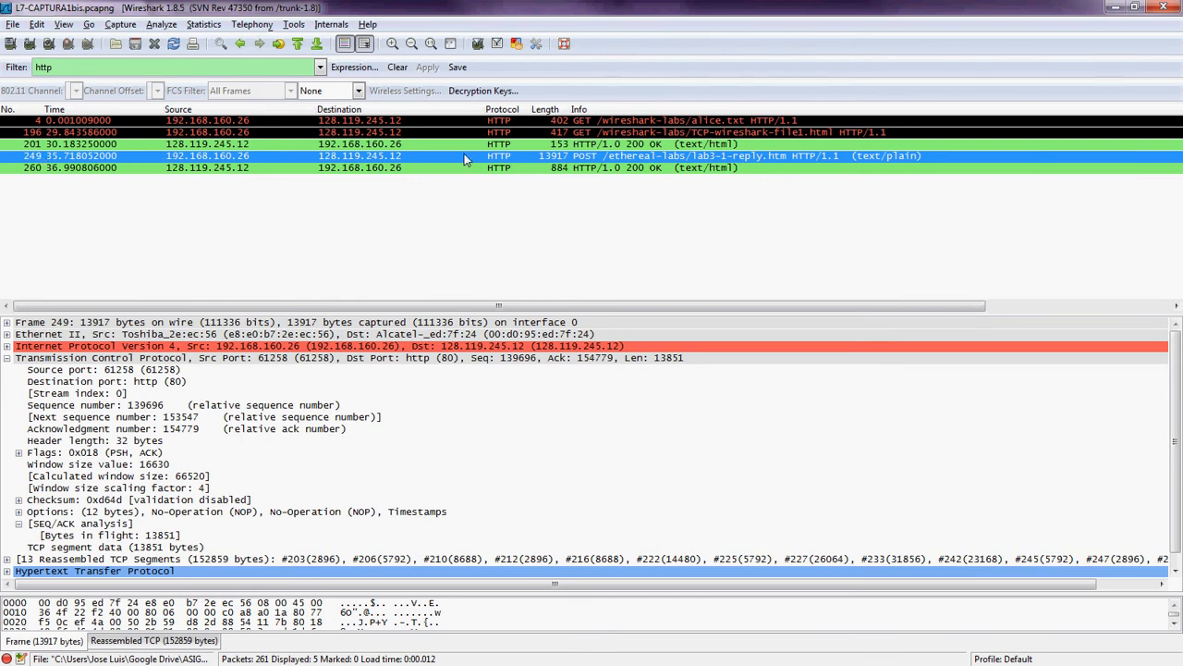
{"action": "left_click", "coordinate": [7, 357]}
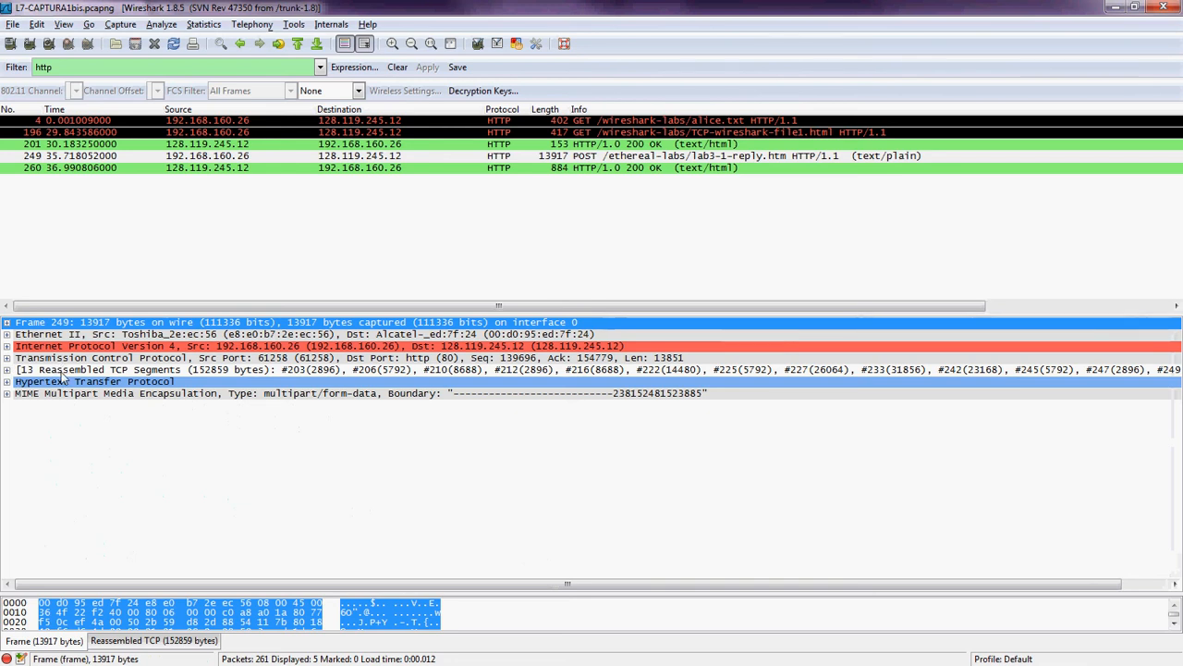
{"action": "left_click", "coordinate": [63, 371]}
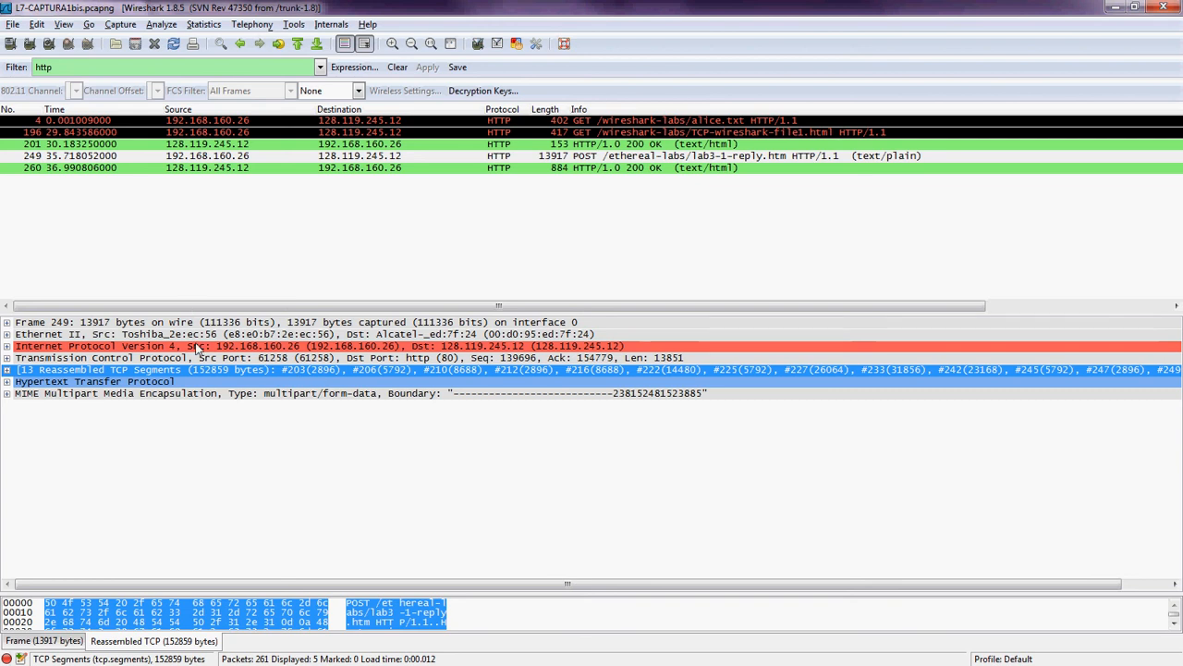
- Clear the display filter and inspect packet 203's TCP segment data in an enlarged bytes pane for the POST header
{"action": "left_click", "coordinate": [397, 66]}
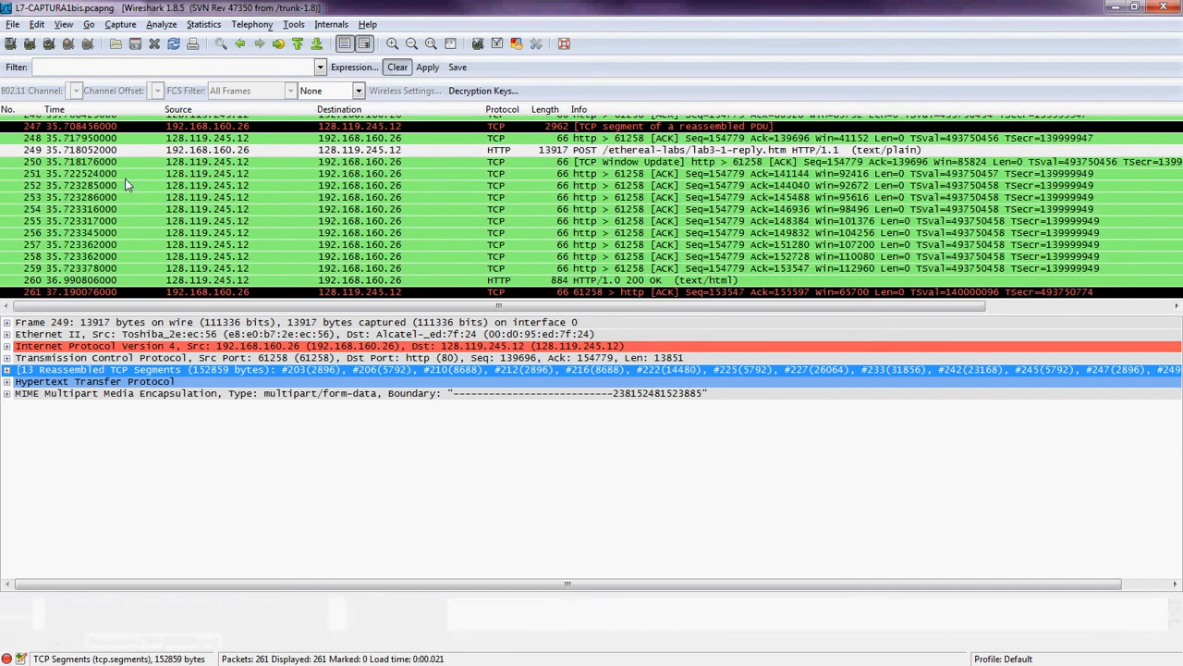
{"action": "scroll", "coordinate": [67, 214], "scroll_direction": "up", "scroll_amount": 16}
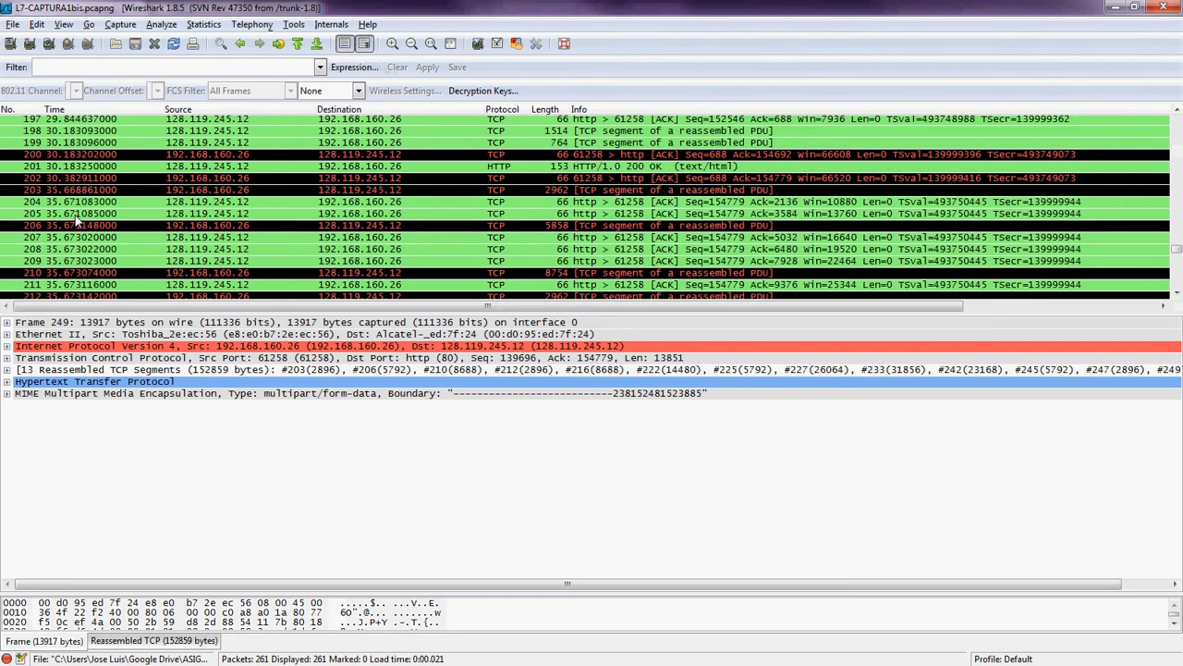
{"action": "left_click", "coordinate": [52, 190]}
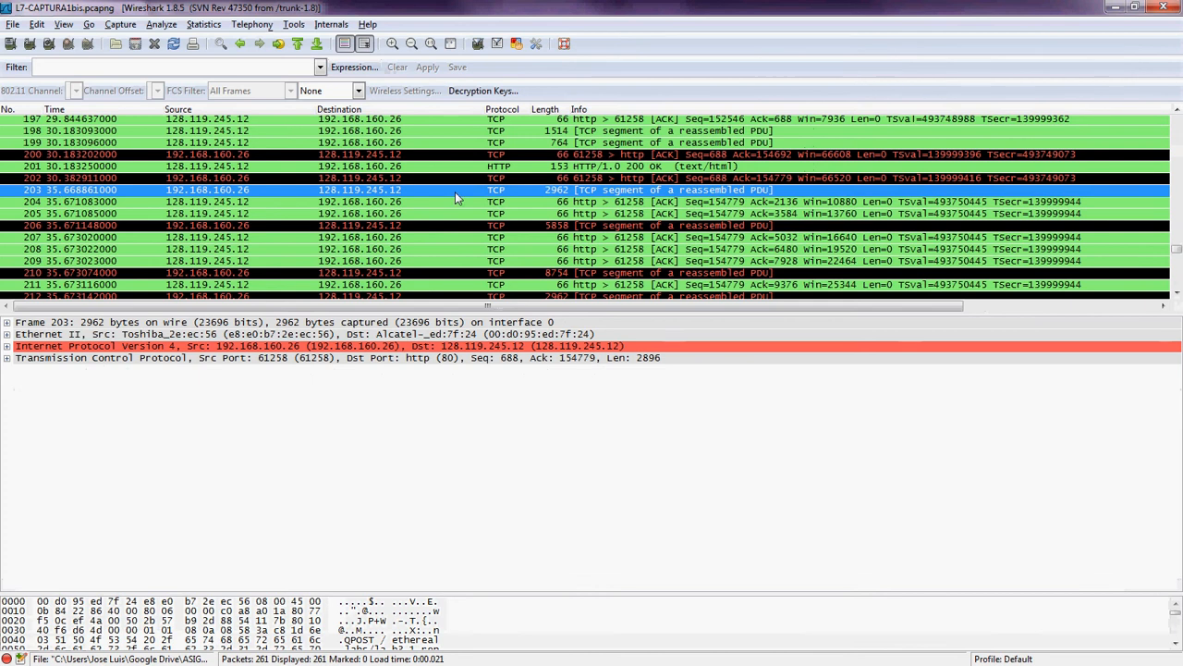
{"action": "left_click", "coordinate": [7, 357]}
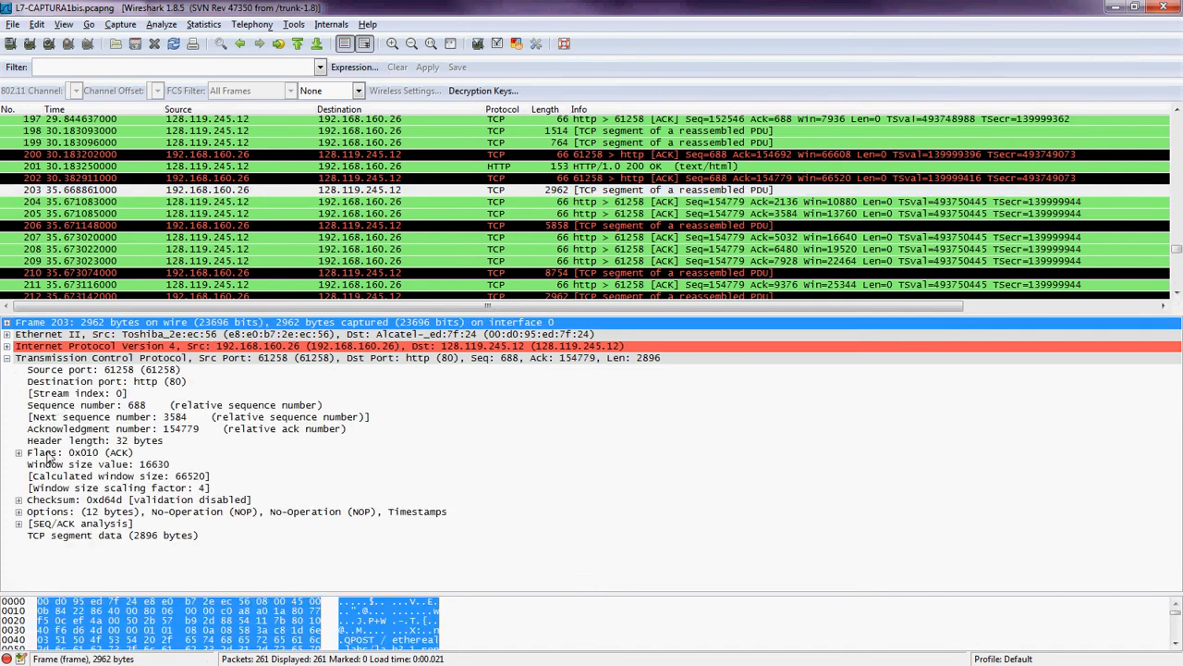
{"action": "left_click", "coordinate": [39, 536]}
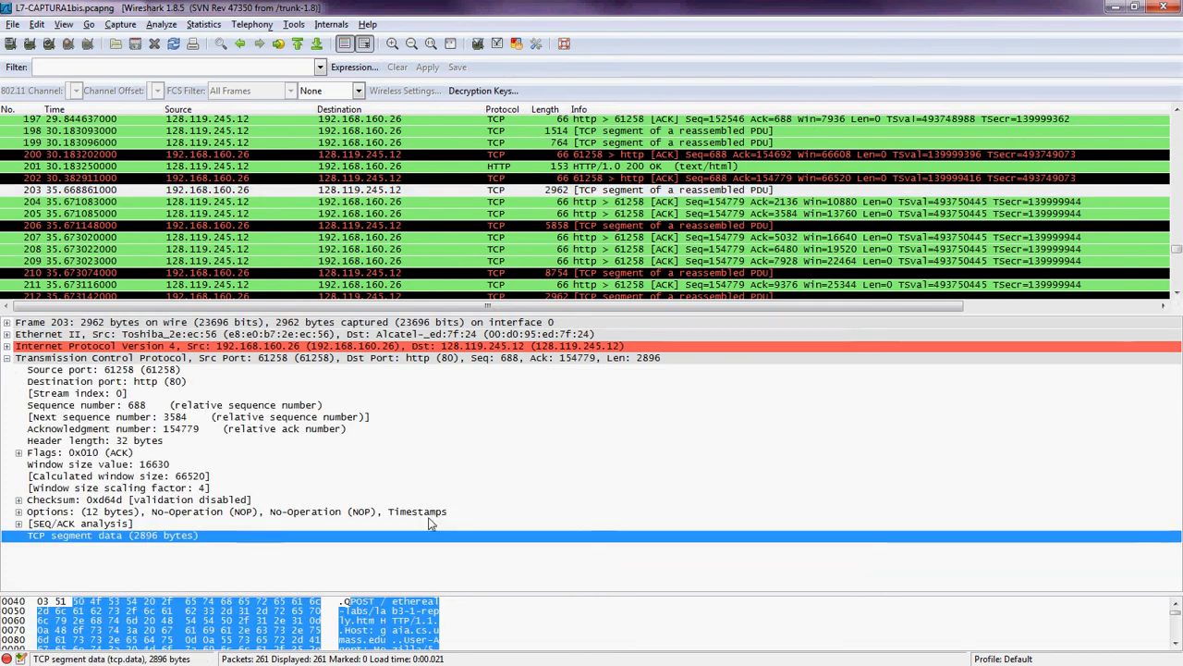
{"action": "left_click_drag", "start_coordinate": [415, 593], "coordinate": [436, 560]}
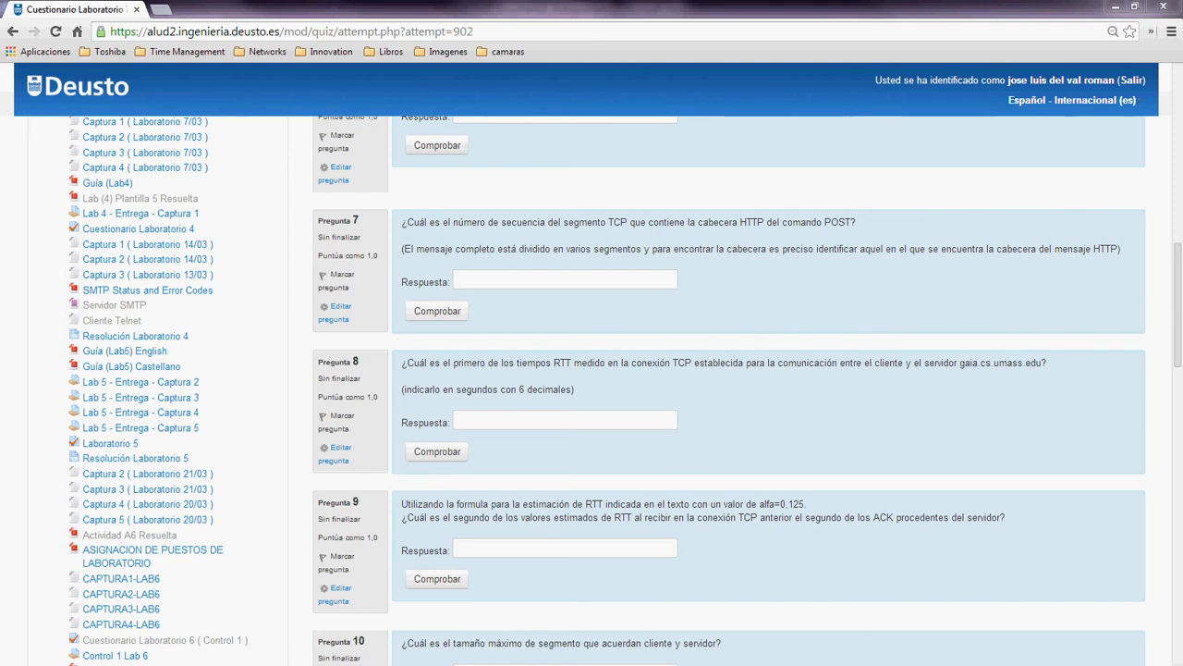
- Maximize the capture window and set the capture's first packet, the SYN, as the time reference
{"action": "left_click_drag", "start_coordinate": [1182, 107], "coordinate": [673, 101]}
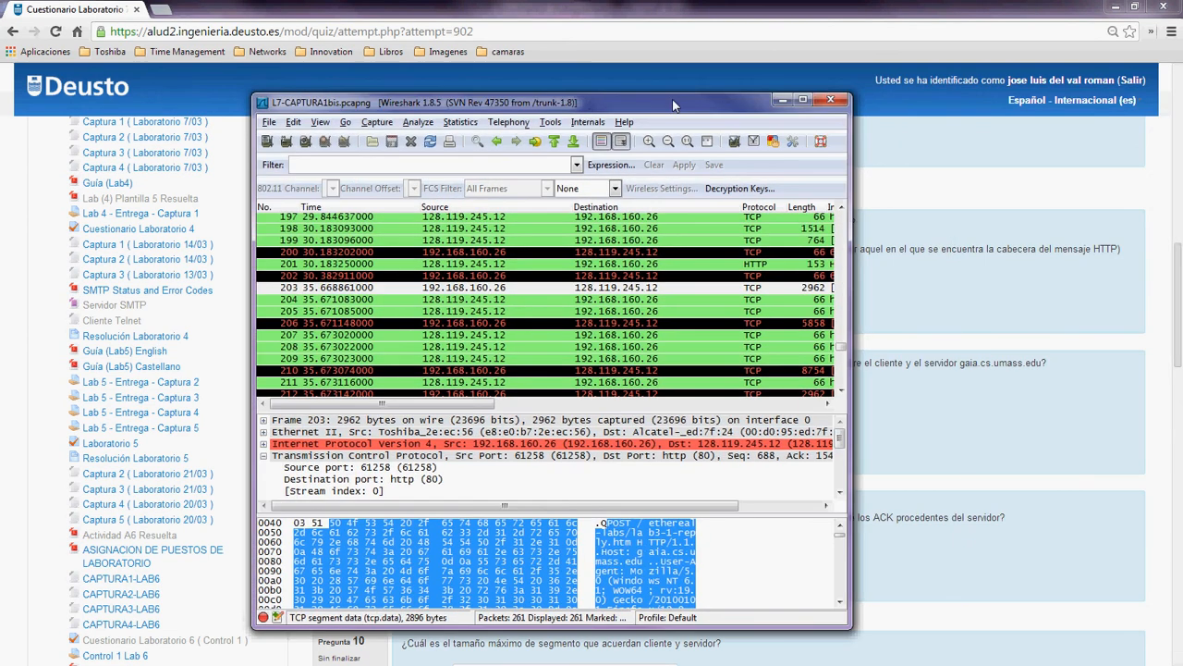
{"action": "left_click", "coordinate": [804, 99]}
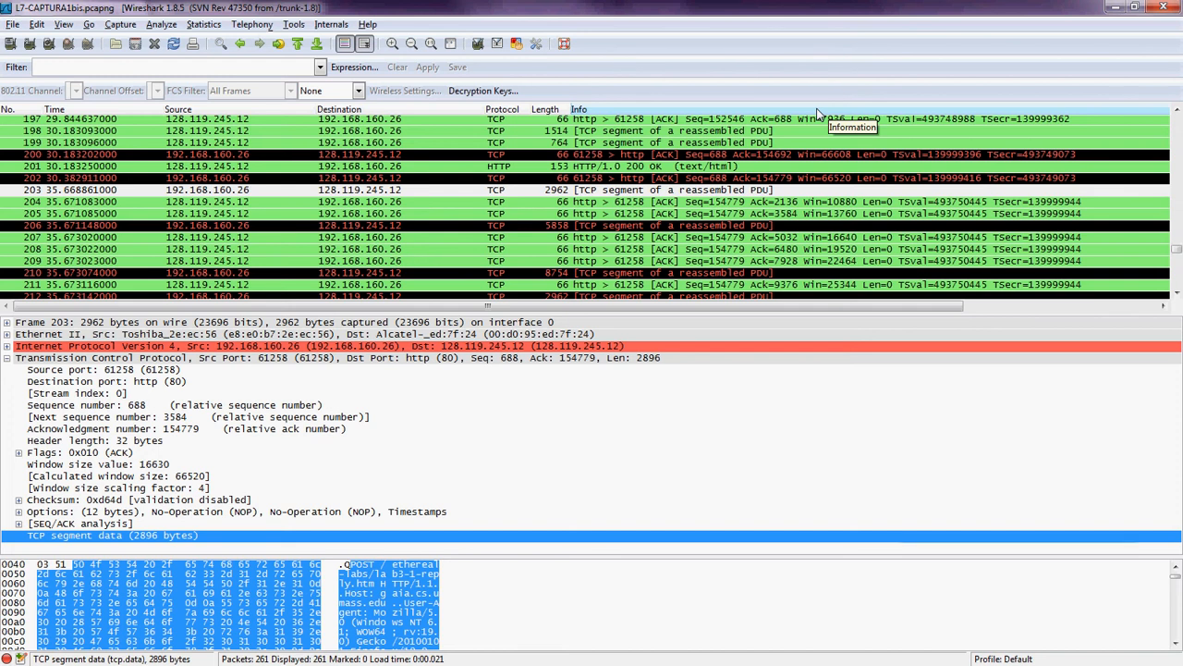
{"action": "scroll", "coordinate": [779, 143], "scroll_direction": "up", "scroll_amount": 2}
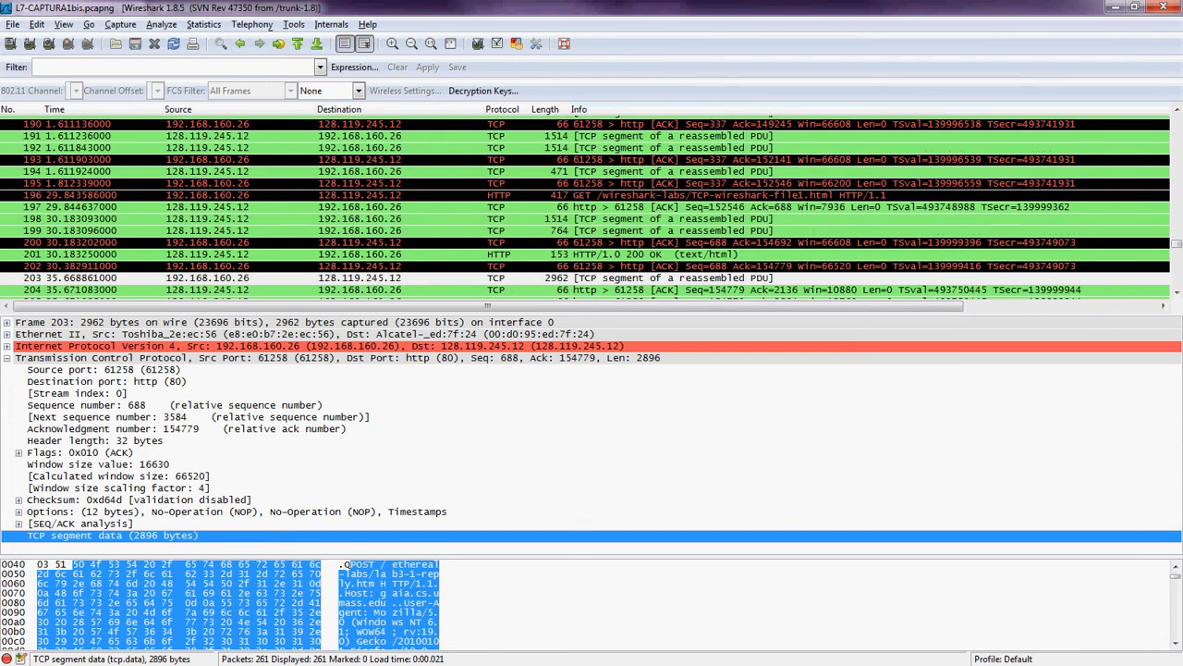
{"action": "left_click_drag", "start_coordinate": [1176, 246], "coordinate": [1151, 114]}
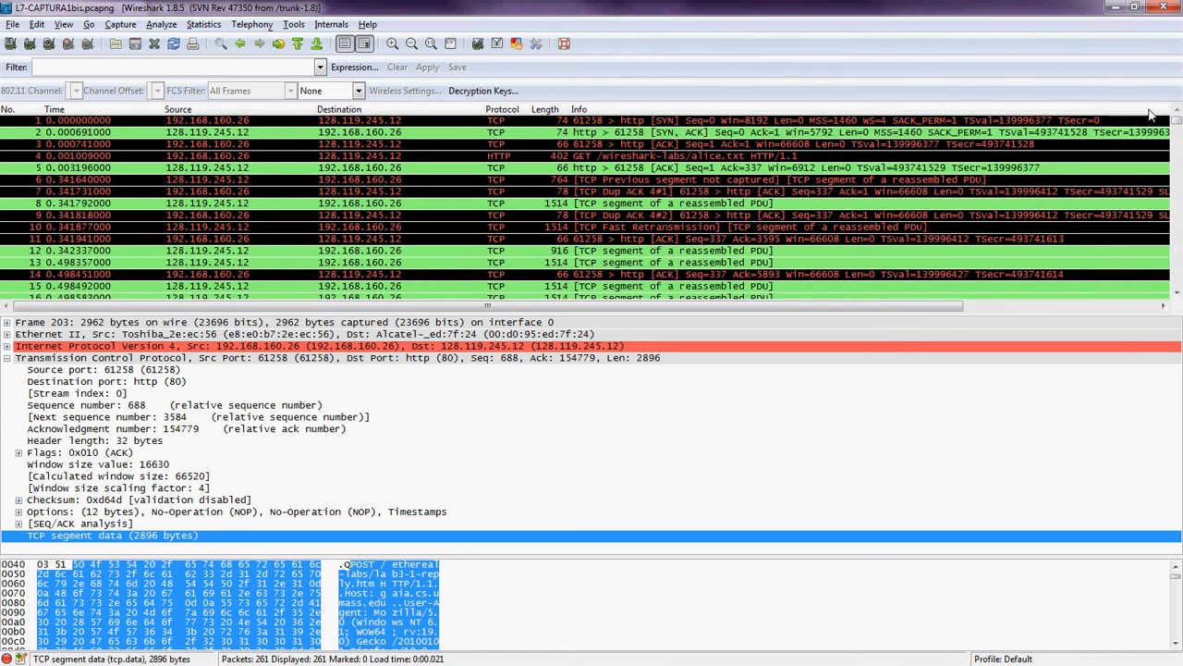
{"action": "left_click", "coordinate": [672, 124]}
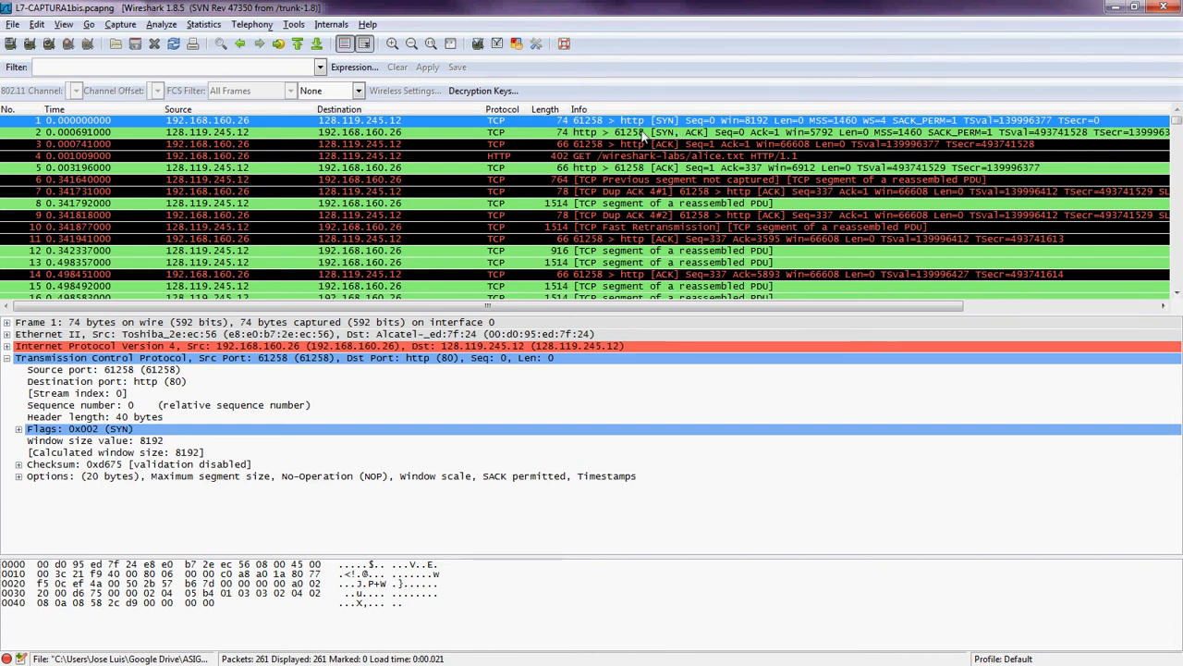
{"action": "right_click", "coordinate": [62, 127]}
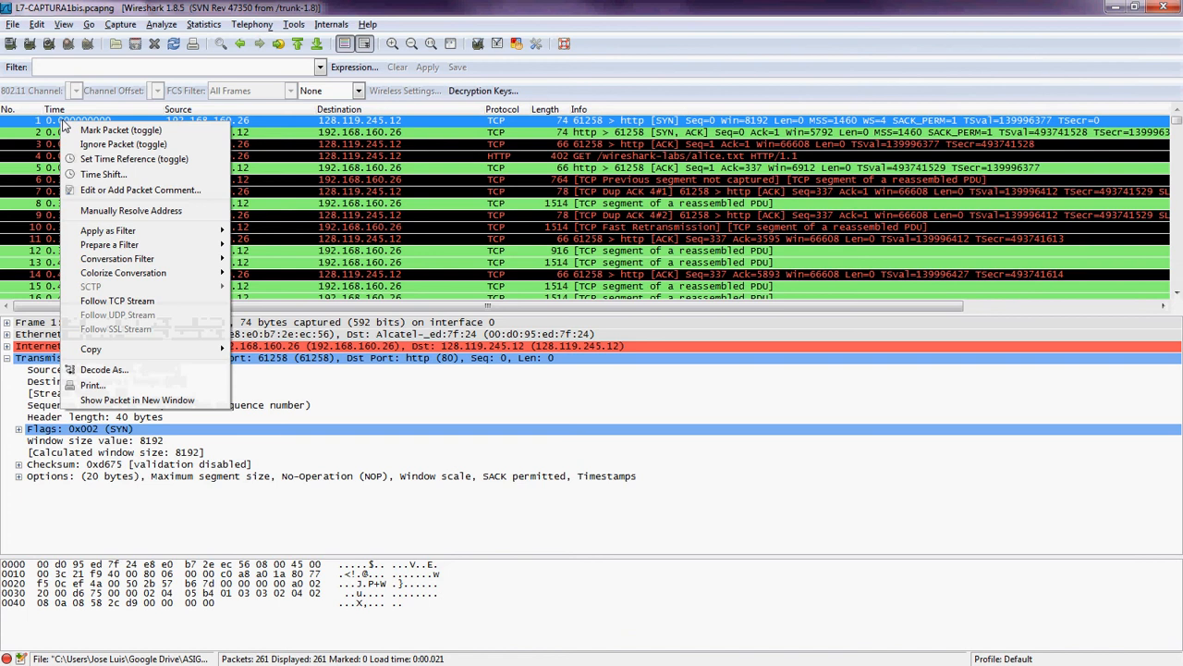
{"action": "left_click", "coordinate": [104, 162]}
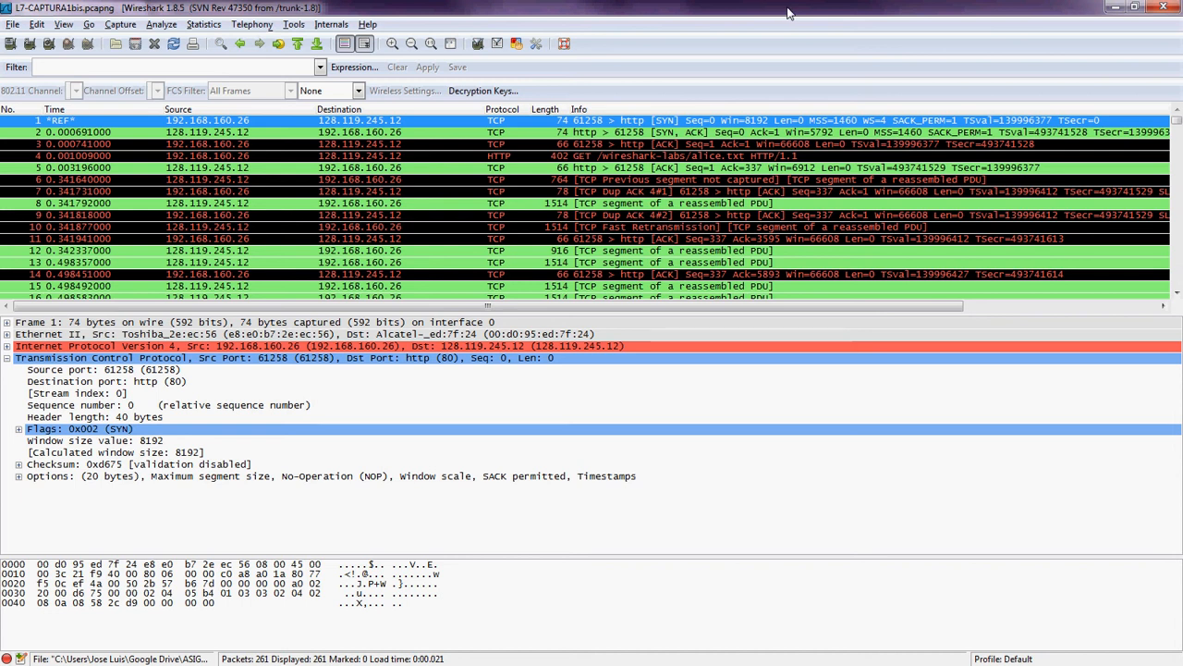
- Switch to the quiz in the browser, review questions 8 to 11, and return to the maximized Wireshark capture
{"action": "key", "text": "alt+Tab"}
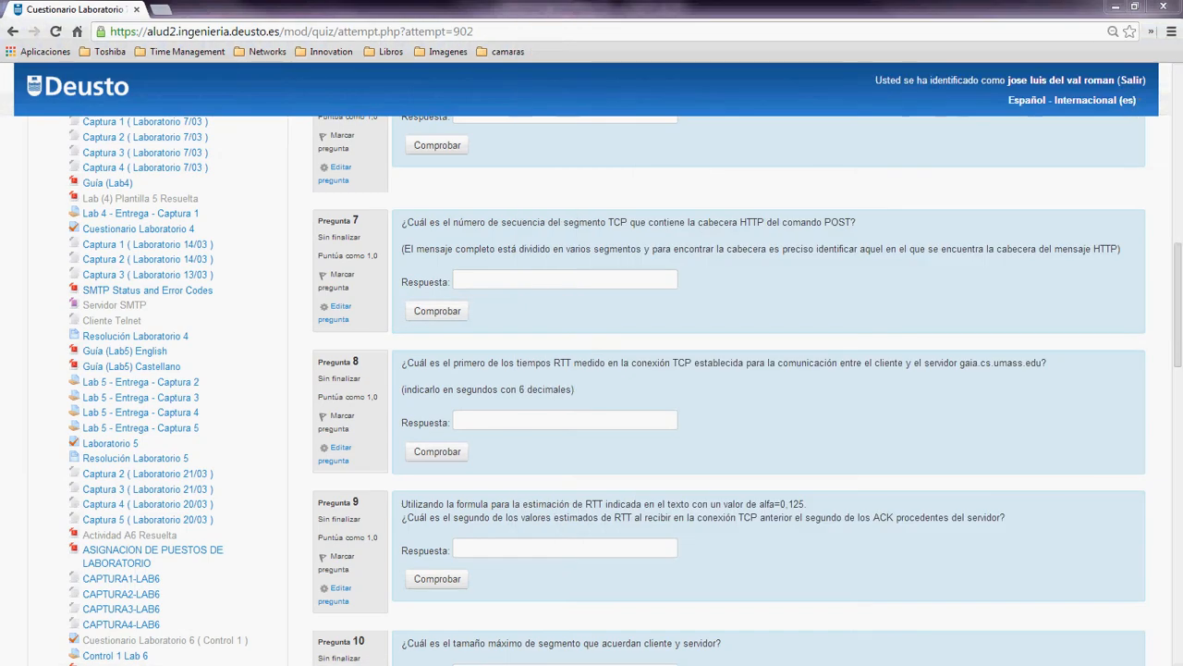
{"action": "scroll", "coordinate": [756, 314], "scroll_direction": "down", "scroll_amount": 3}
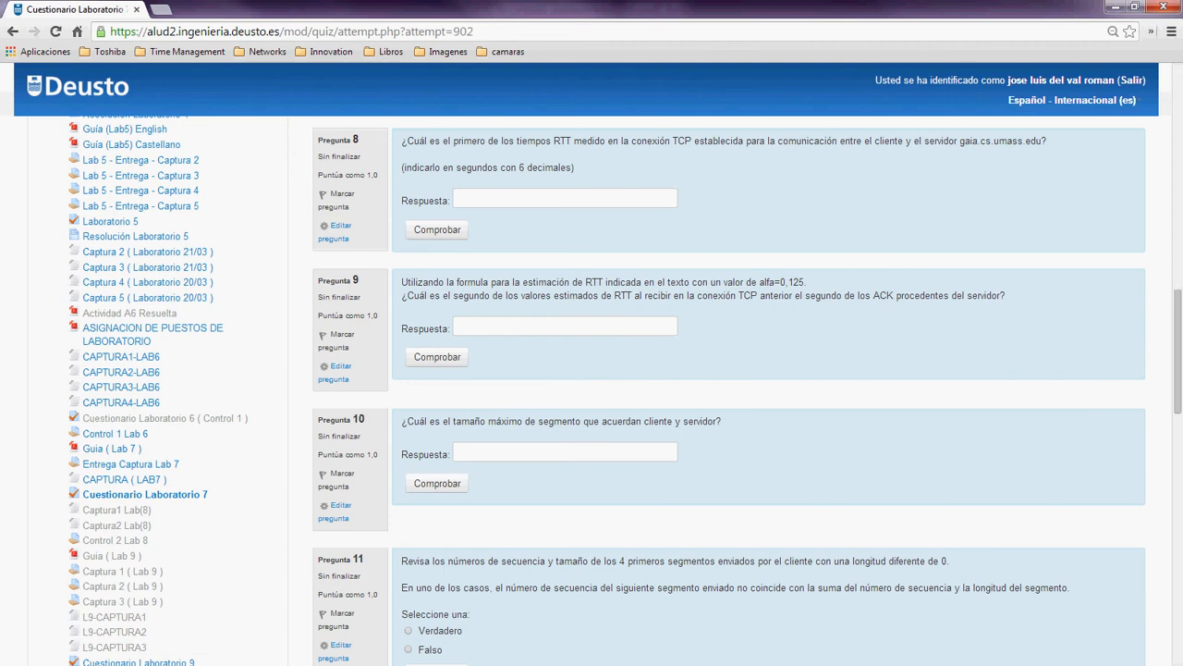
{"action": "left_click_drag", "start_coordinate": [1182, 108], "coordinate": [671, 104]}
{"action": "left_click", "coordinate": [904, 100]}
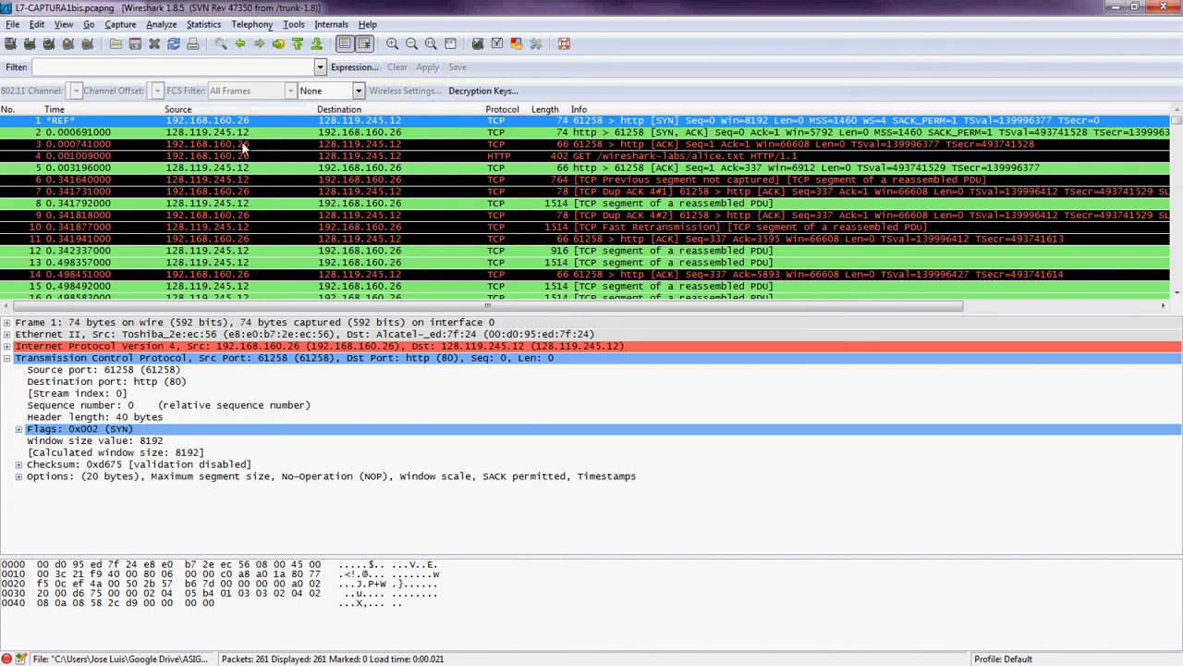
- Sort the packets by source address and examine the last packets sent by the server, selecting 257 and 260
{"action": "left_click", "coordinate": [186, 111]}
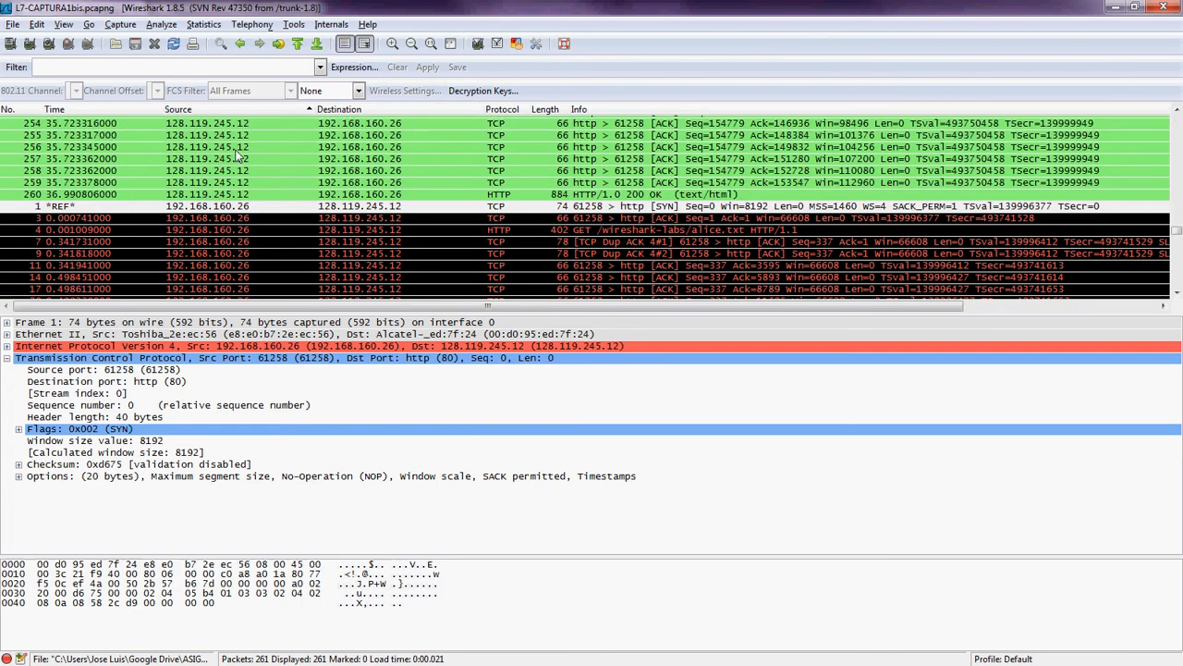
{"action": "left_click", "coordinate": [229, 160]}
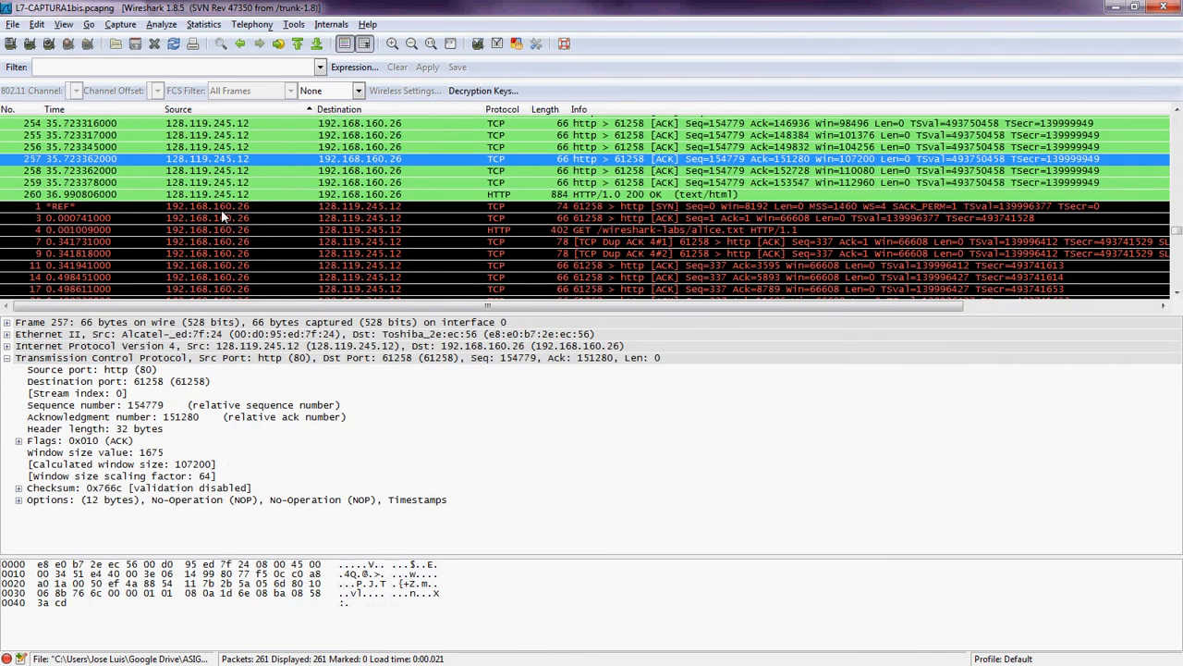
{"action": "left_click", "coordinate": [224, 195]}
{"action": "scroll", "coordinate": [237, 175], "scroll_direction": "up", "scroll_amount": 4}
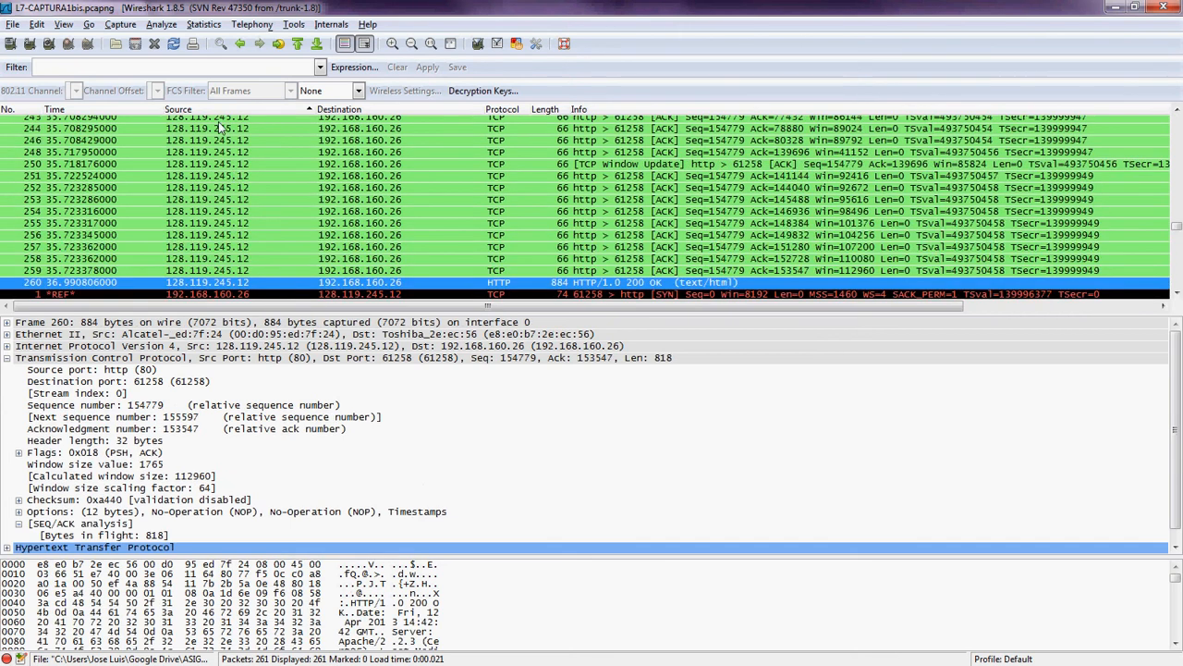
{"action": "scroll", "coordinate": [234, 201], "scroll_direction": "down", "scroll_amount": 2}
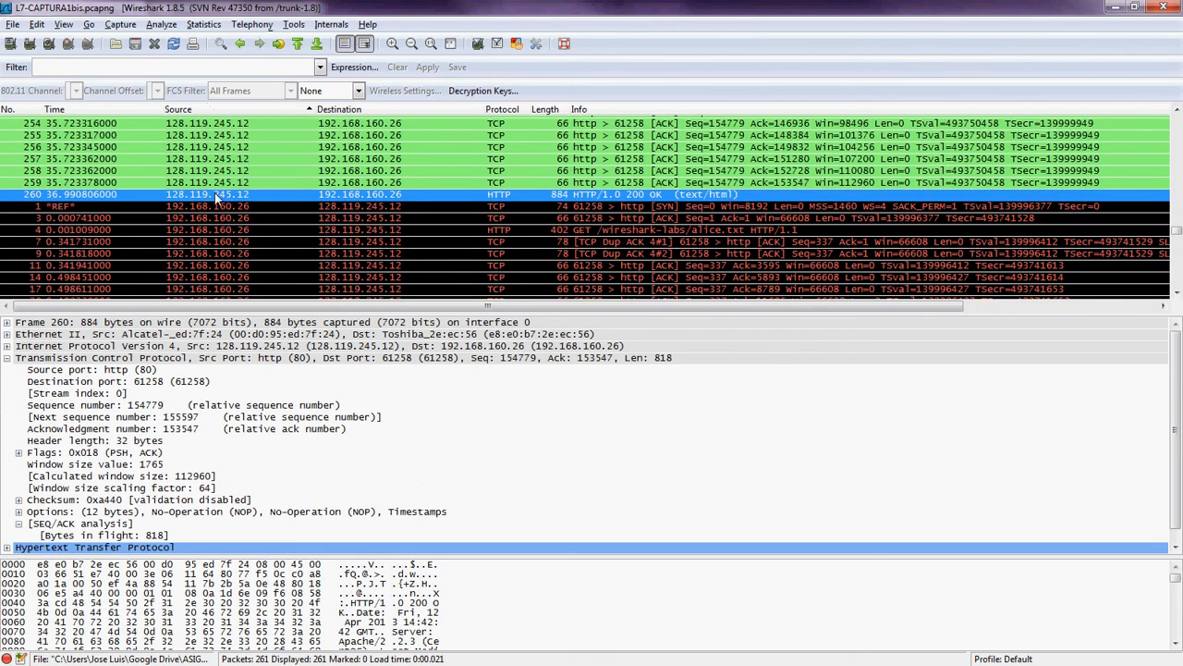
- Examine the TCP details of the client's first packets 1, 3, 4 and 7, ending on the GET request
{"action": "left_click", "coordinate": [671, 206]}
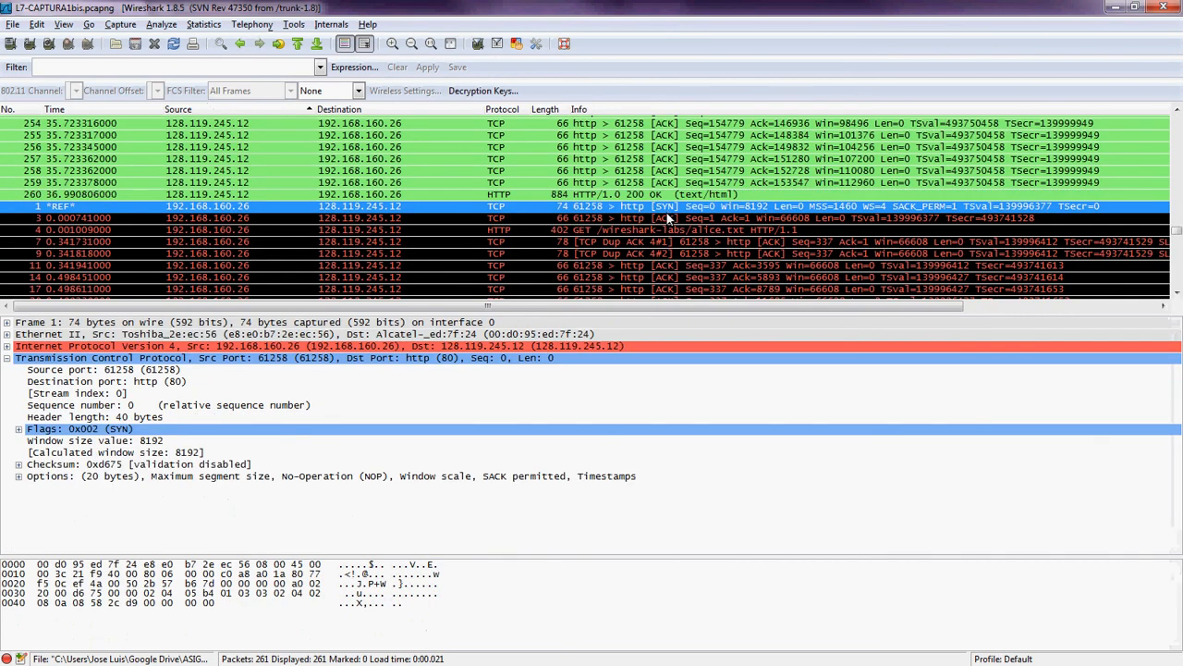
{"action": "left_click", "coordinate": [666, 218]}
{"action": "left_click", "coordinate": [662, 230]}
{"action": "left_click", "coordinate": [661, 242]}
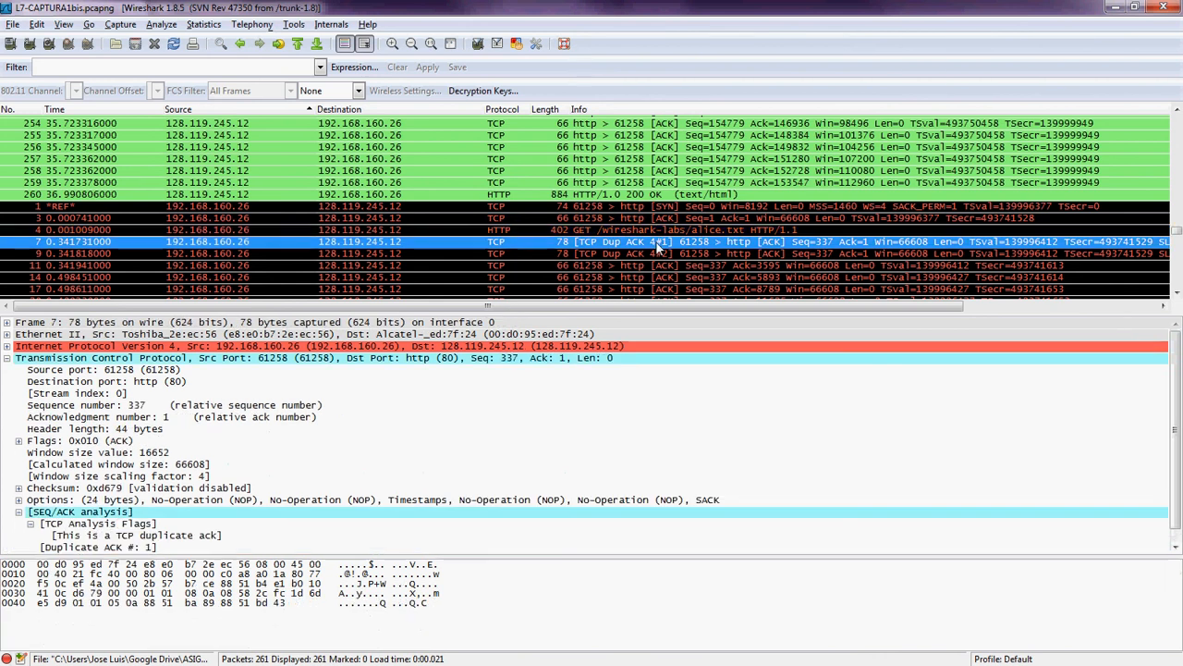
{"action": "left_click", "coordinate": [659, 230]}
{"action": "left_click", "coordinate": [663, 220]}
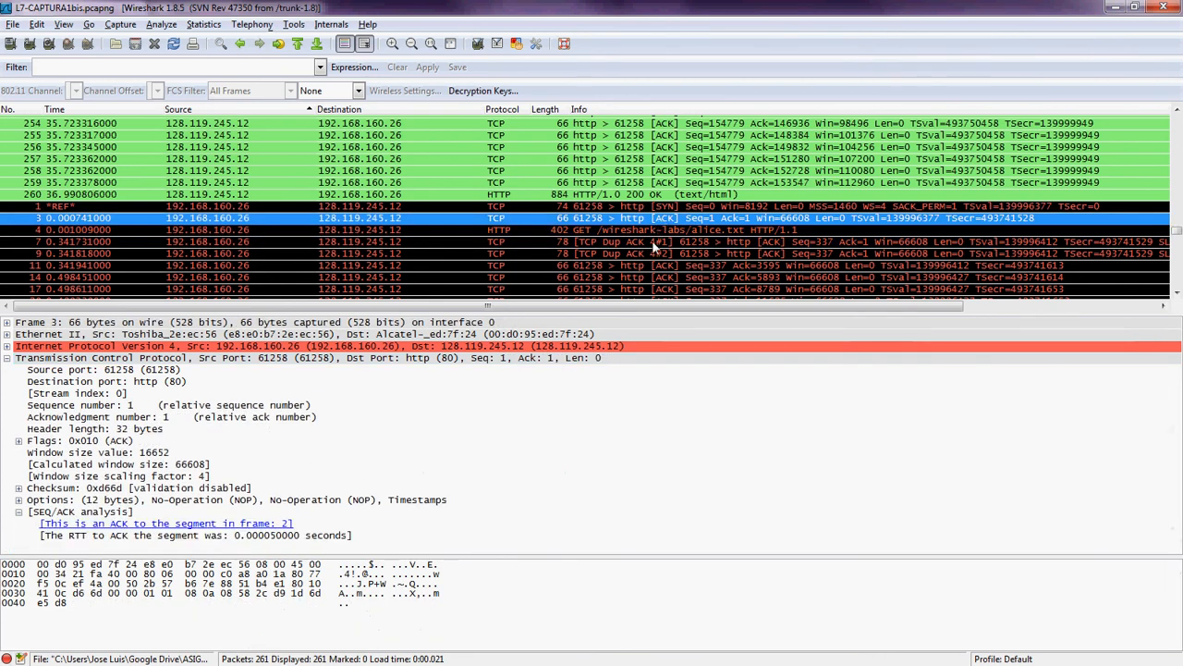
{"action": "left_click", "coordinate": [655, 230]}
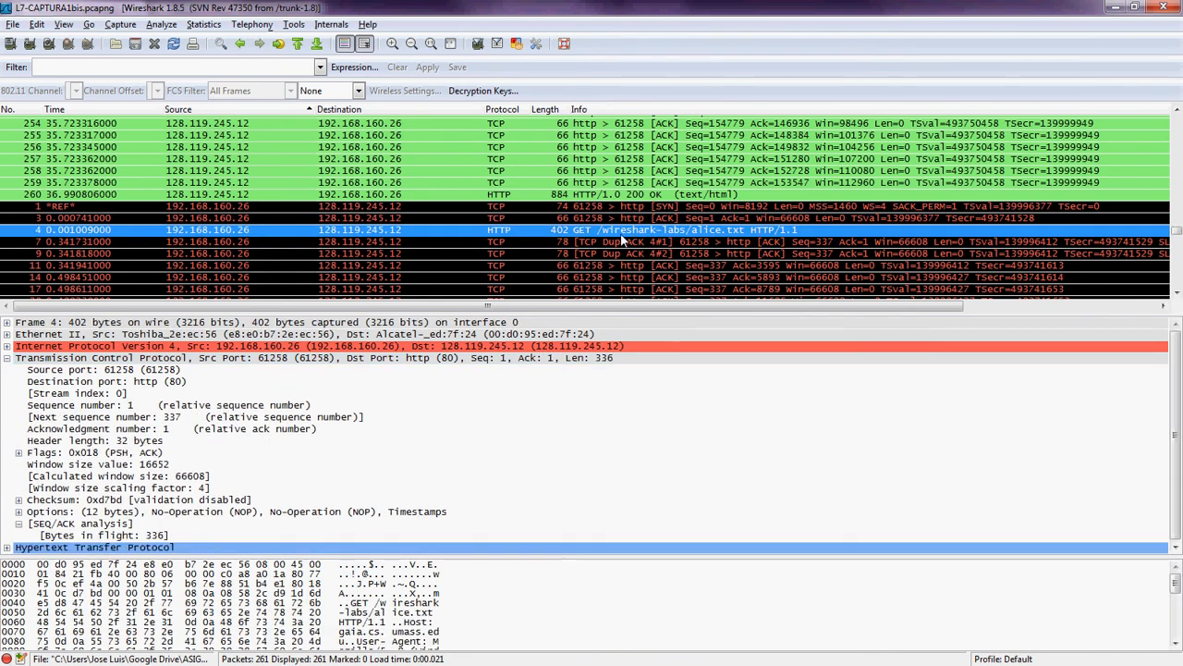
{"action": "left_click", "coordinate": [630, 207]}
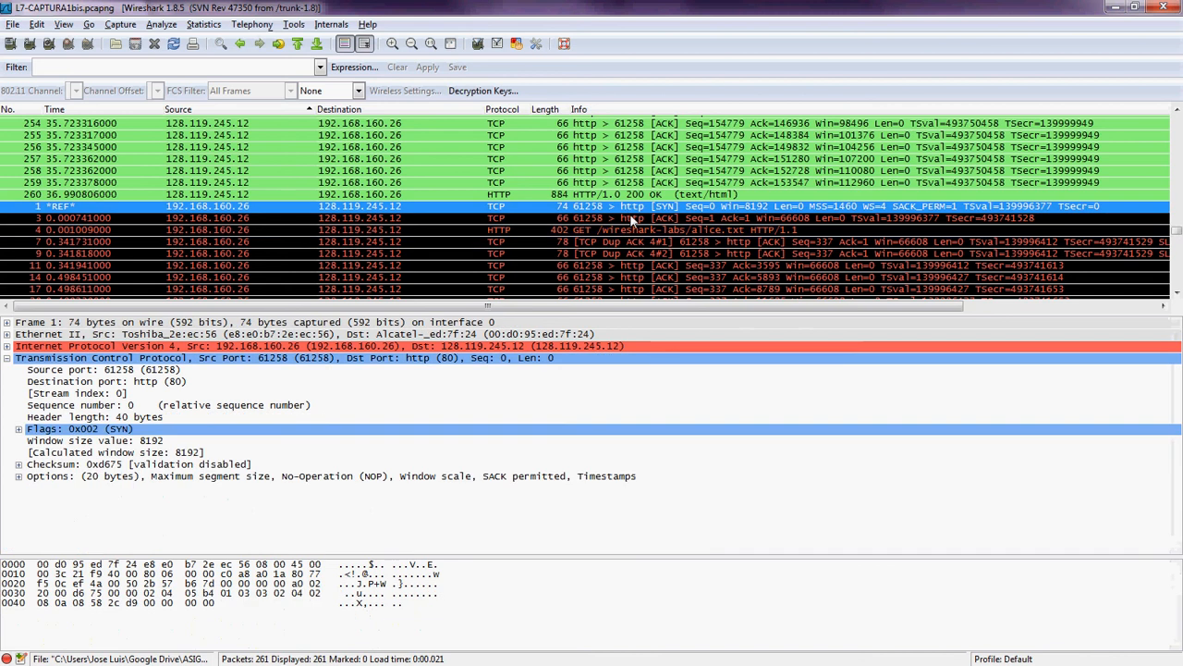
{"action": "left_click", "coordinate": [615, 218]}
{"action": "left_click", "coordinate": [600, 230]}
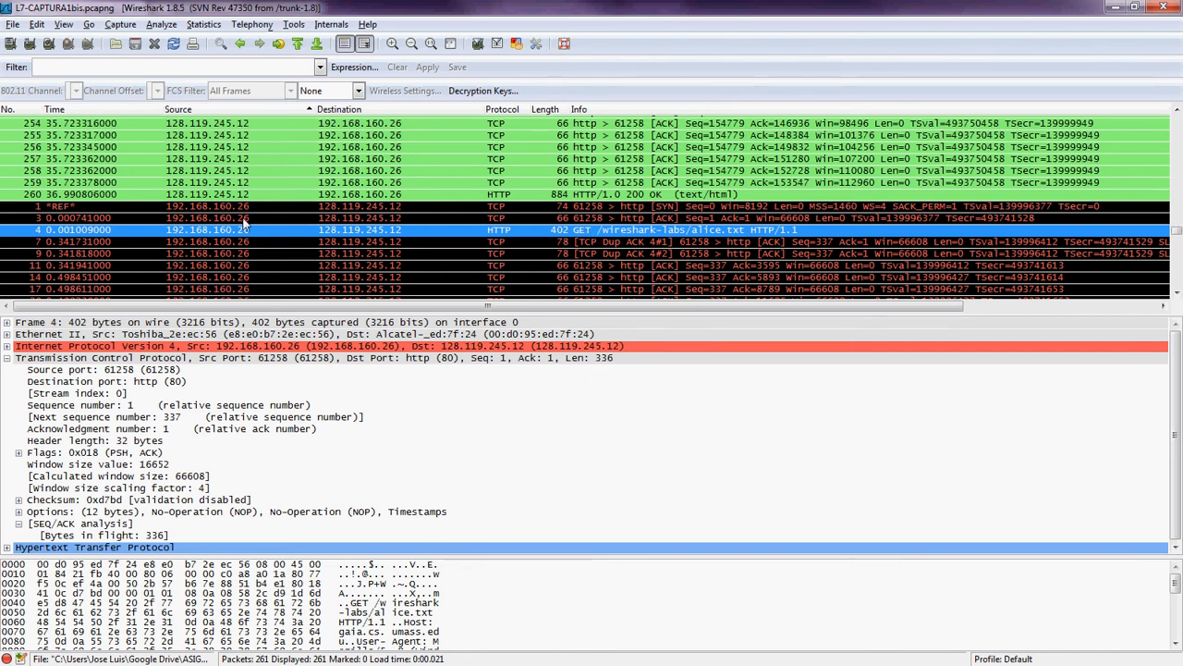
- Sort the packets by number and compare the GET request with packet 5 to examine its SEQ/ACK analysis and RTT
{"action": "left_click", "coordinate": [22, 111]}
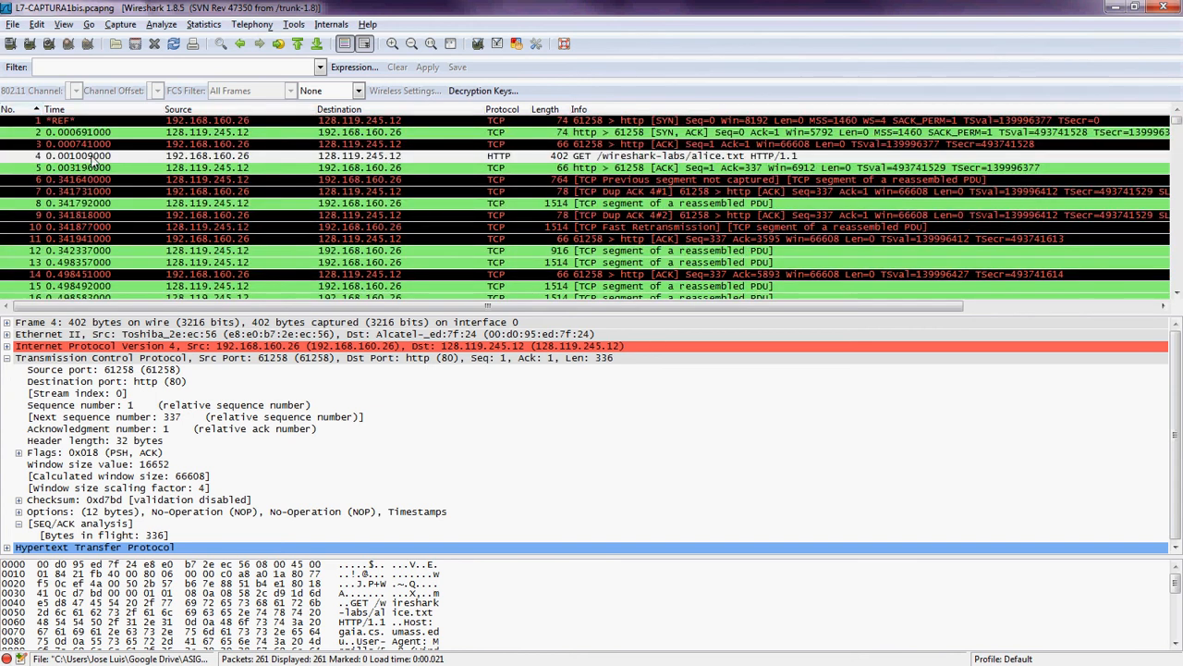
{"action": "left_click", "coordinate": [695, 169]}
{"action": "key", "text": "Up"}
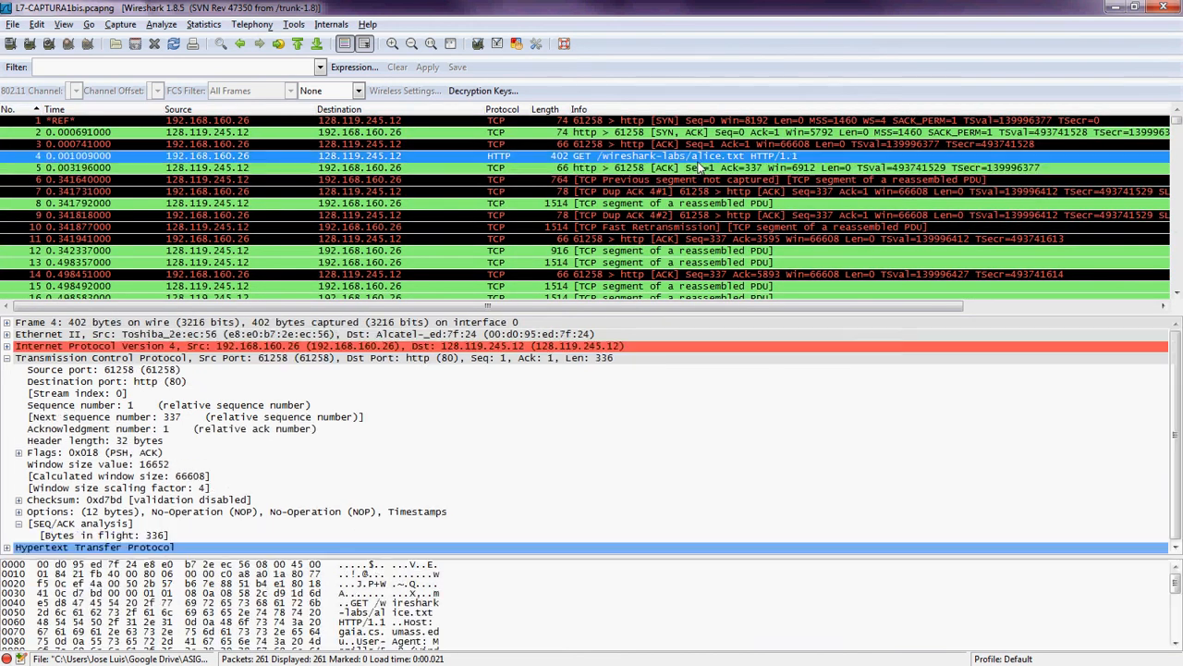
{"action": "key", "text": "Down"}
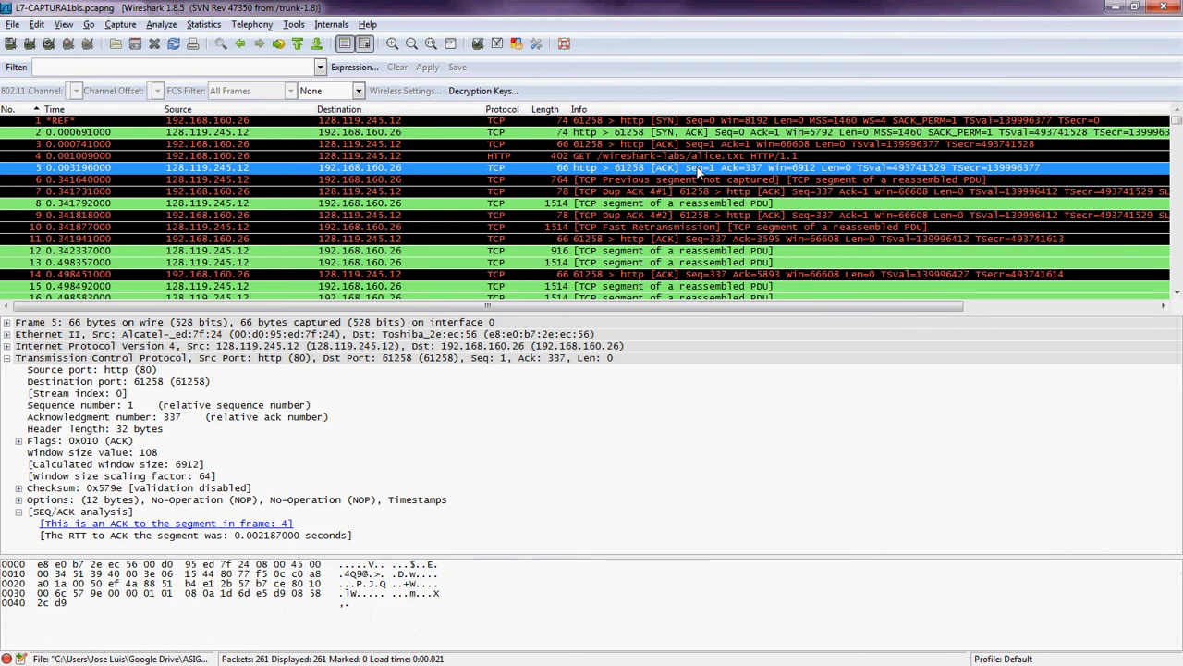
- Set packet 4, the GET request for alice.txt, as a time reference
{"action": "left_click", "coordinate": [78, 157]}
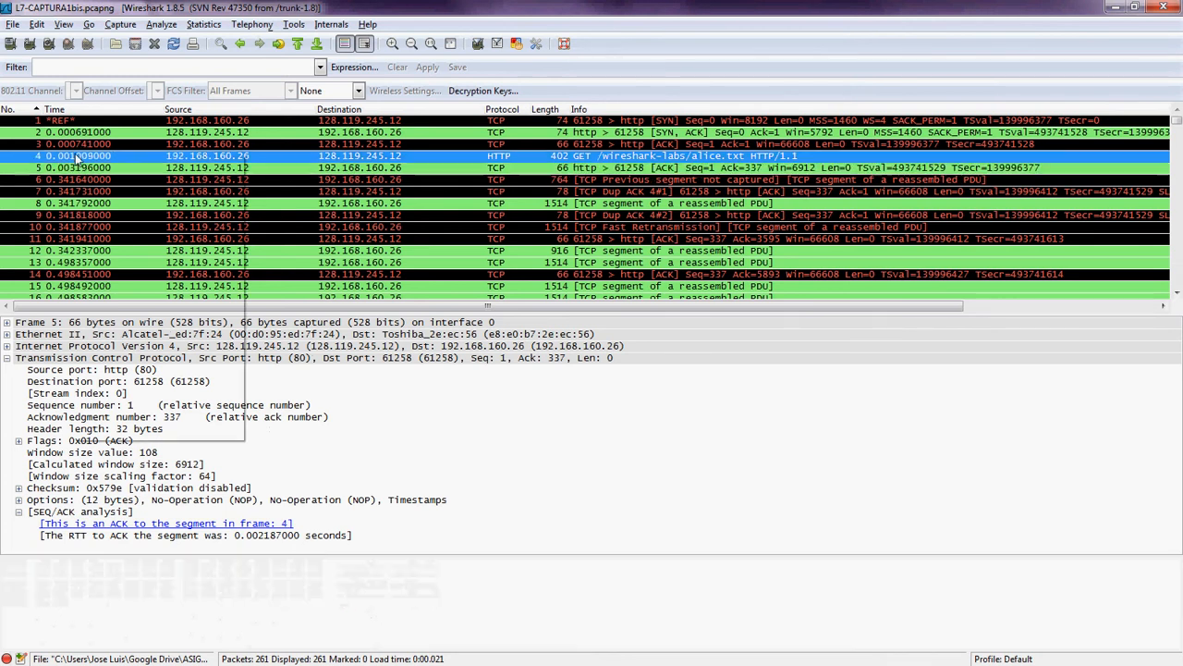
{"action": "right_click", "coordinate": [78, 157]}
{"action": "left_click", "coordinate": [109, 190]}
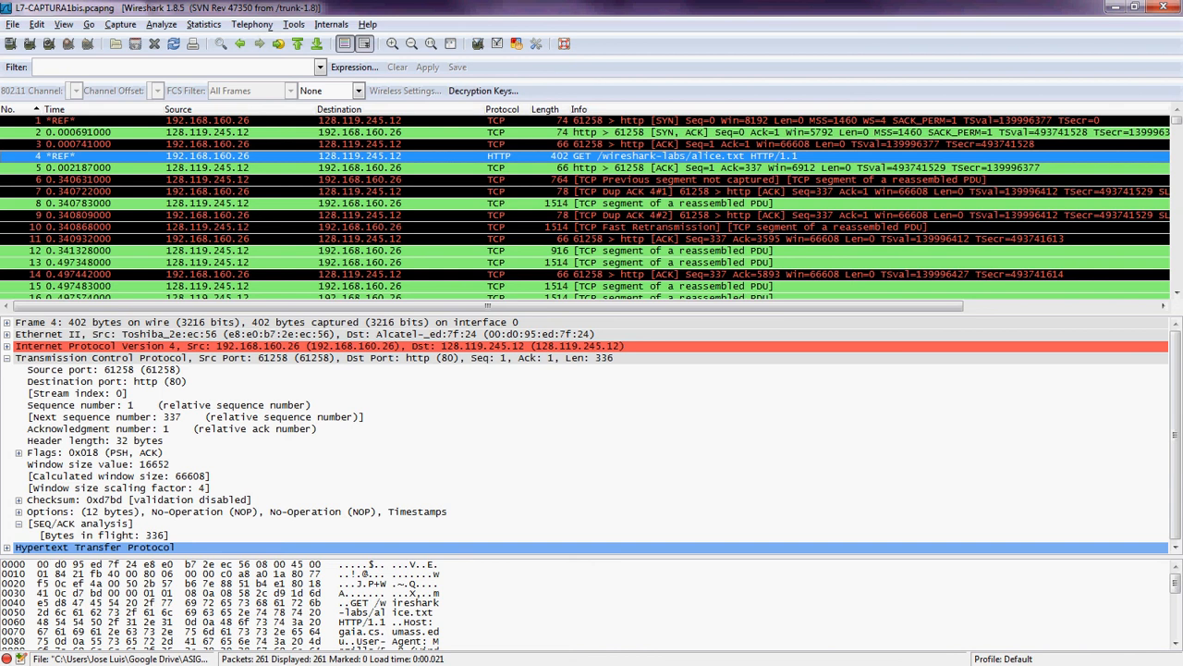
- Bring the Calculator over the capture and enter the product 0,002187 * 0,125
{"action": "left_click_drag", "start_coordinate": [1182, 196], "coordinate": [539, 191]}
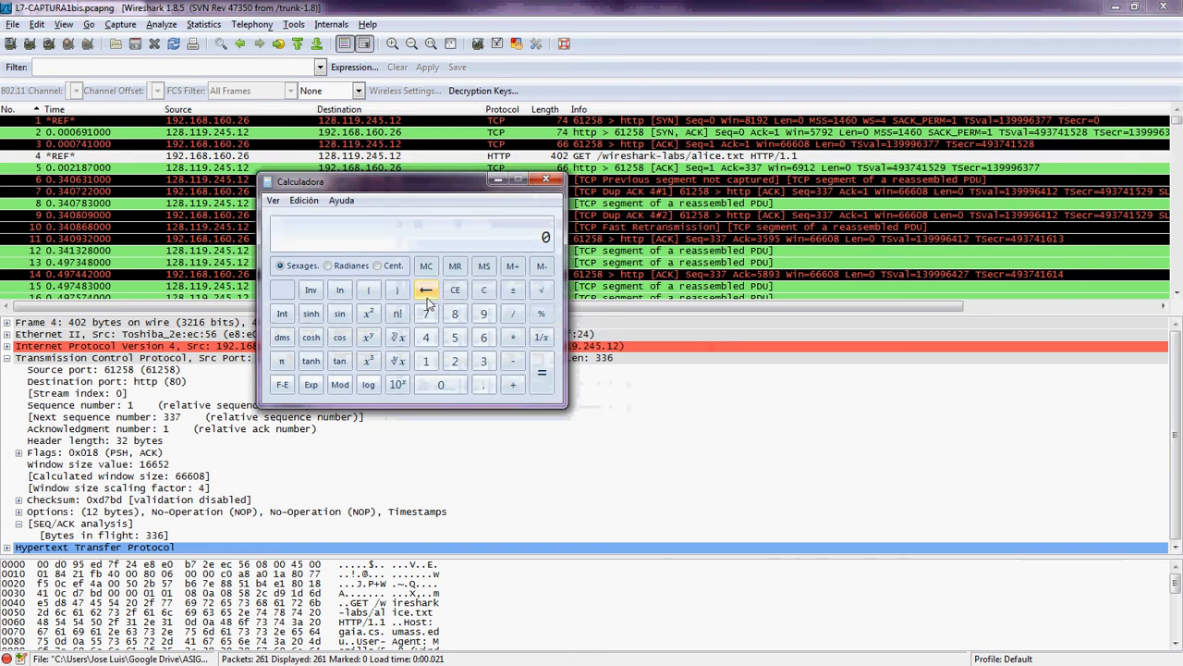
{"action": "left_click", "coordinate": [479, 387]}
{"action": "left_click", "coordinate": [444, 389]}
{"action": "left_click", "coordinate": [445, 389]}
{"action": "left_click", "coordinate": [444, 366]}
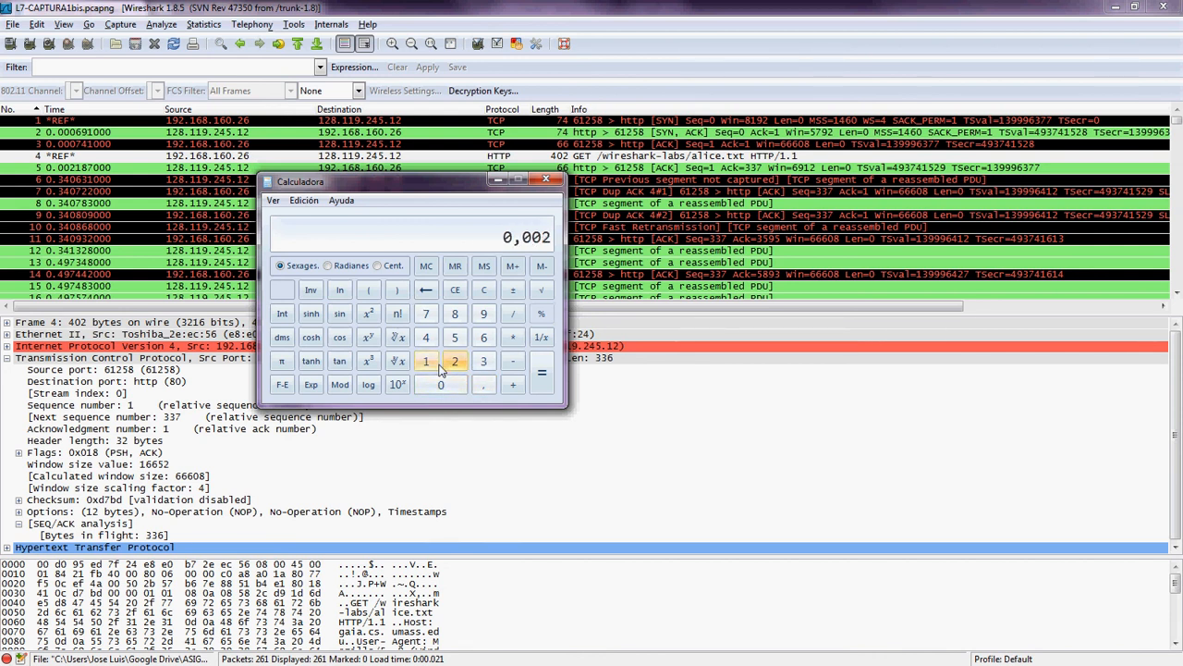
{"action": "left_click", "coordinate": [426, 361]}
{"action": "left_click", "coordinate": [455, 313]}
{"action": "left_click", "coordinate": [427, 313]}
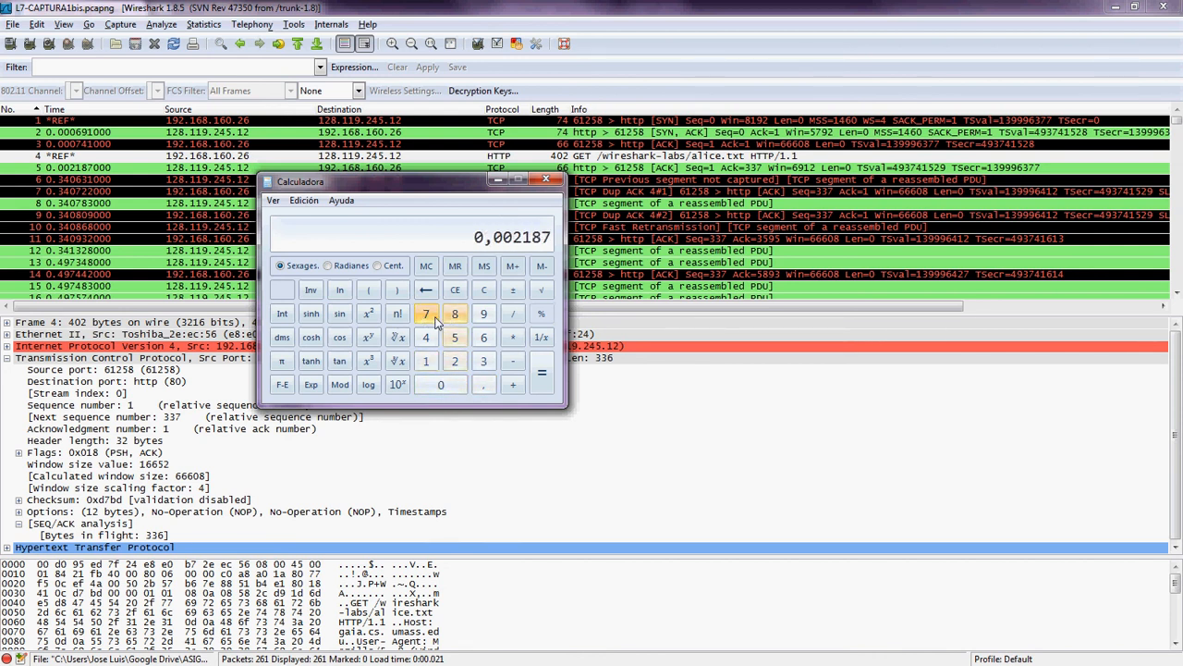
{"action": "left_click", "coordinate": [515, 342]}
{"action": "left_click", "coordinate": [442, 385]}
{"action": "left_click", "coordinate": [484, 385]}
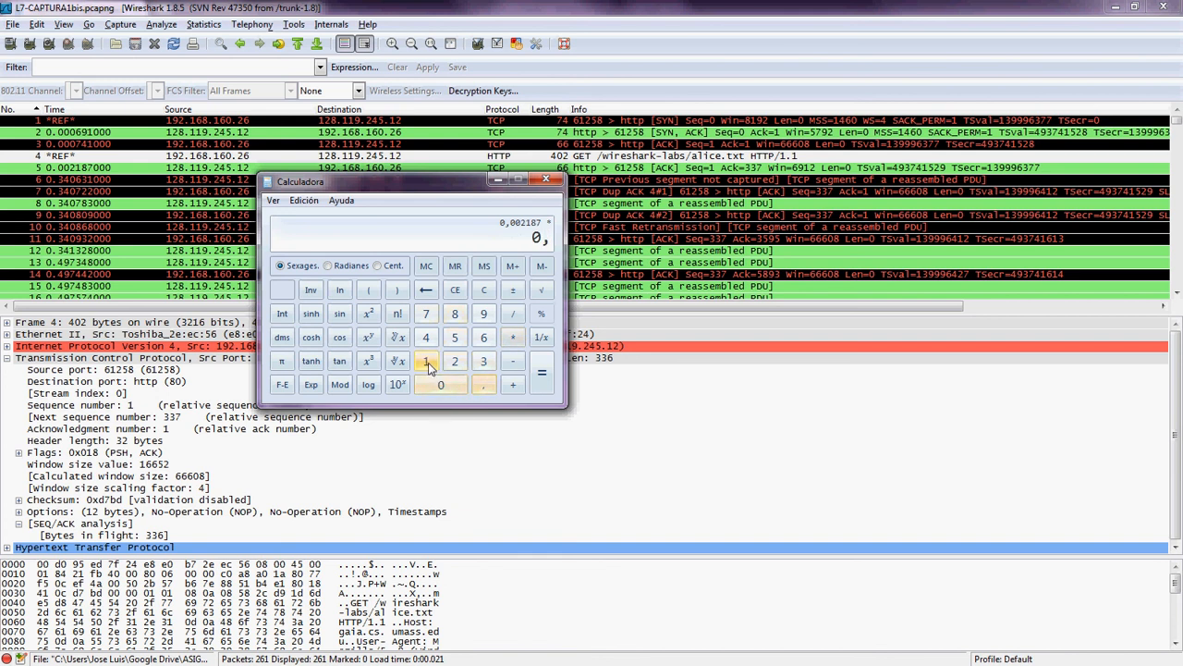
{"action": "left_click", "coordinate": [427, 363]}
{"action": "left_click", "coordinate": [455, 363]}
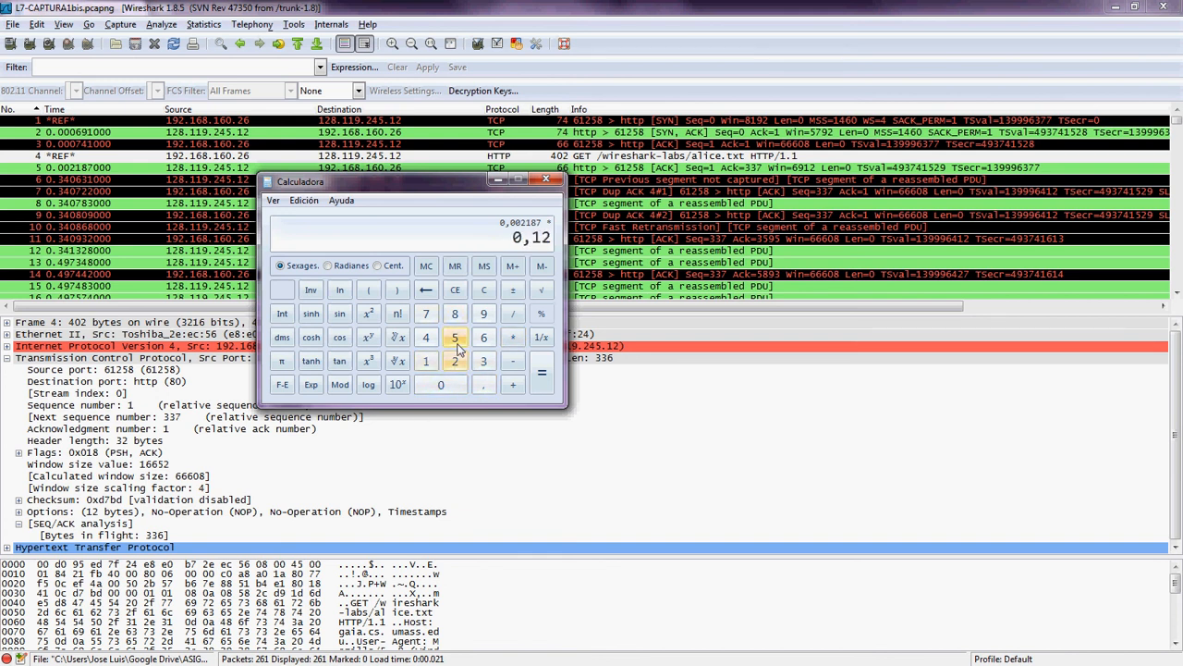
{"action": "left_click", "coordinate": [456, 340]}
- Add the product 0,000691 * 0,875 to the calculation and compute the estimated RTT
{"action": "left_click", "coordinate": [513, 384]}
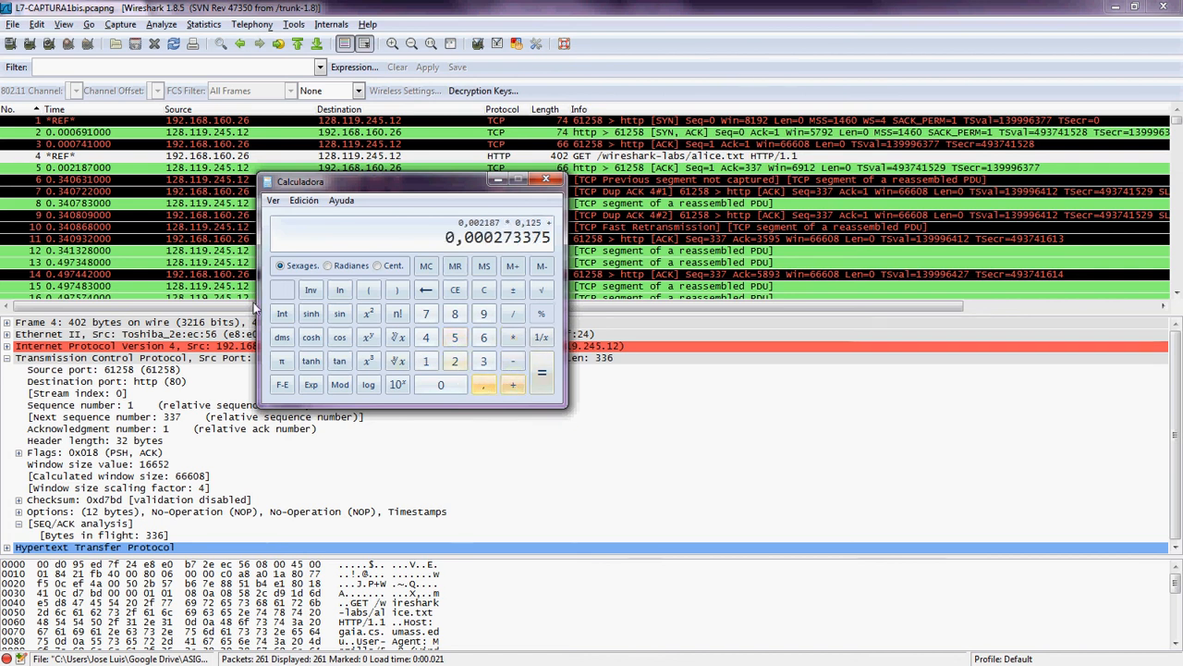
{"action": "left_click", "coordinate": [444, 385]}
{"action": "left_click", "coordinate": [483, 385]}
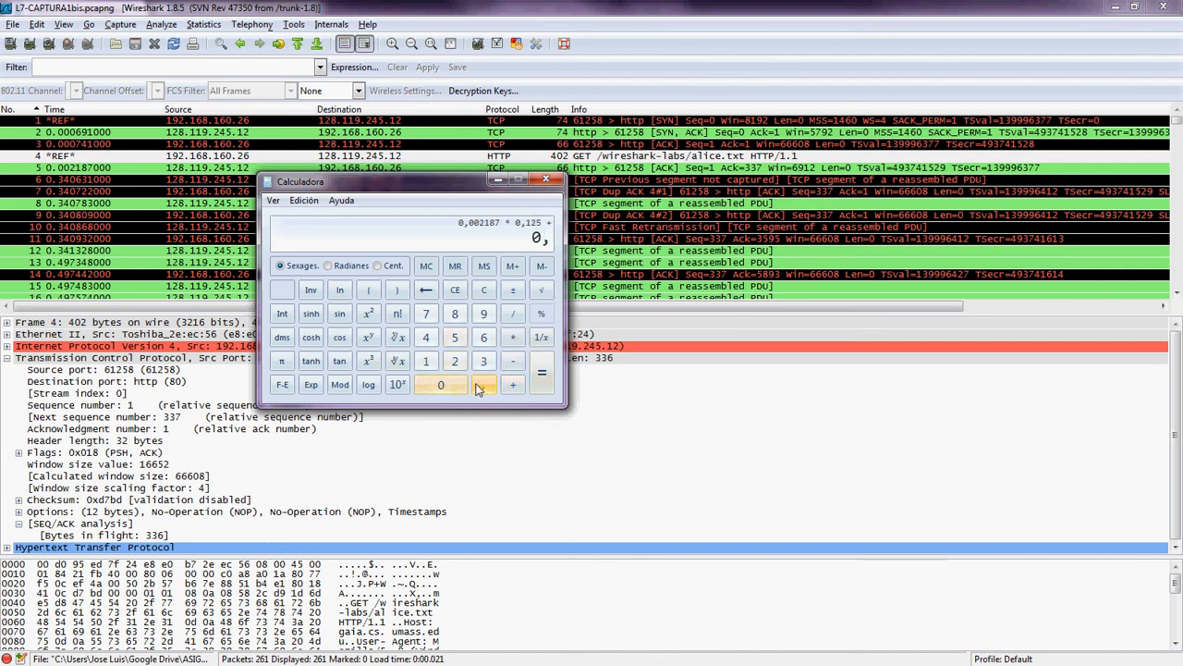
{"action": "left_click", "coordinate": [441, 385]}
{"action": "left_click", "coordinate": [441, 384]}
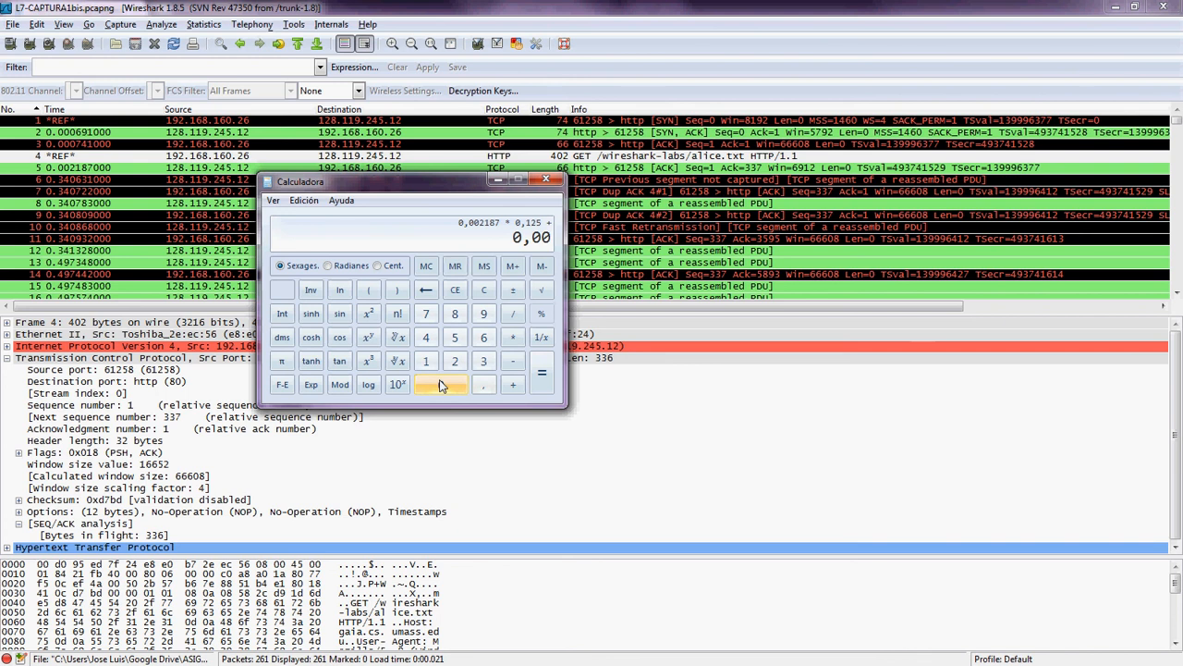
{"action": "left_click", "coordinate": [441, 385]}
{"action": "left_click", "coordinate": [482, 338]}
{"action": "left_click", "coordinate": [483, 313]}
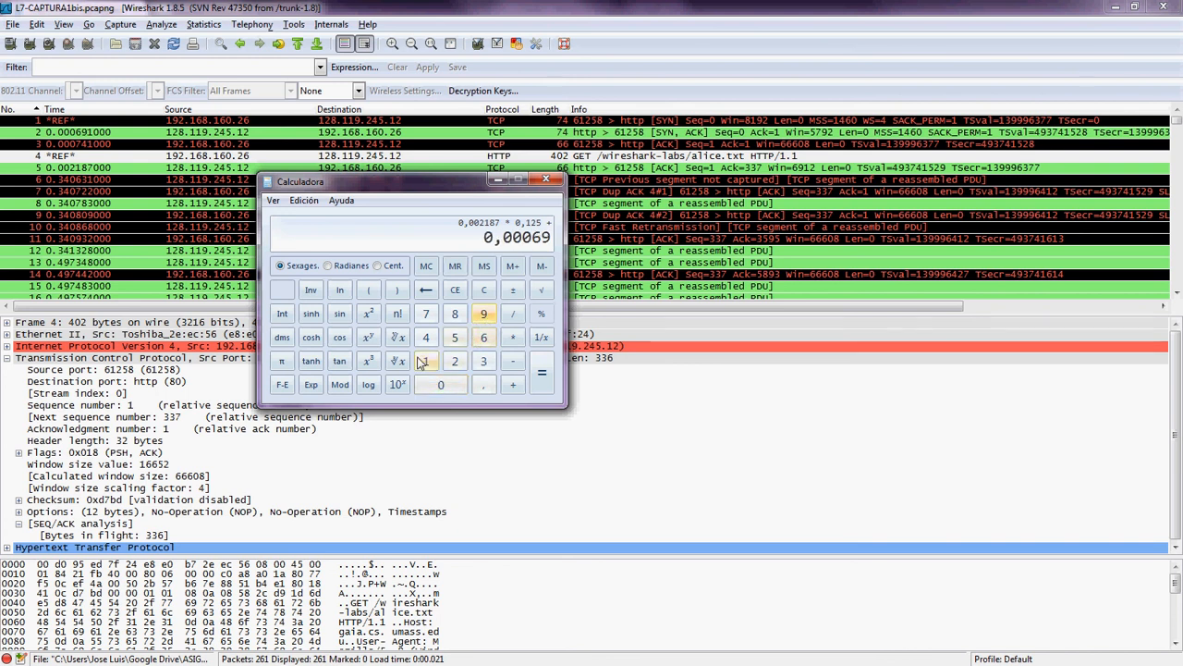
{"action": "left_click", "coordinate": [426, 361]}
{"action": "left_click", "coordinate": [513, 338]}
{"action": "left_click", "coordinate": [441, 385]}
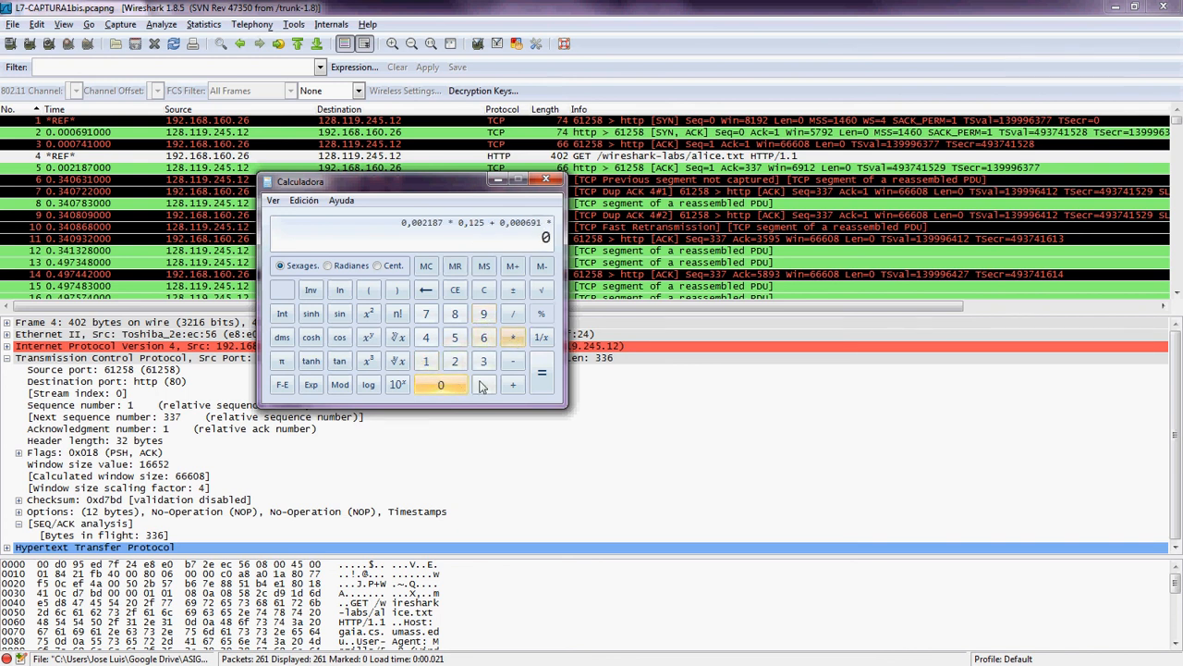
{"action": "left_click", "coordinate": [484, 385]}
{"action": "left_click", "coordinate": [458, 318]}
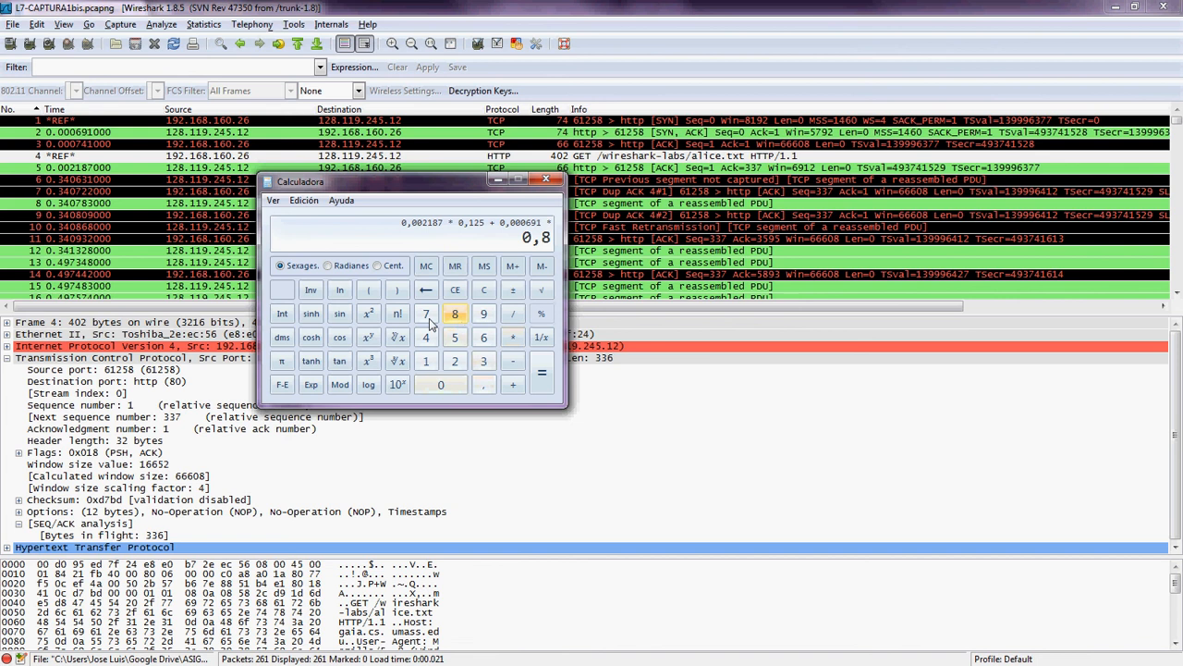
{"action": "left_click", "coordinate": [426, 313]}
{"action": "left_click", "coordinate": [455, 338]}
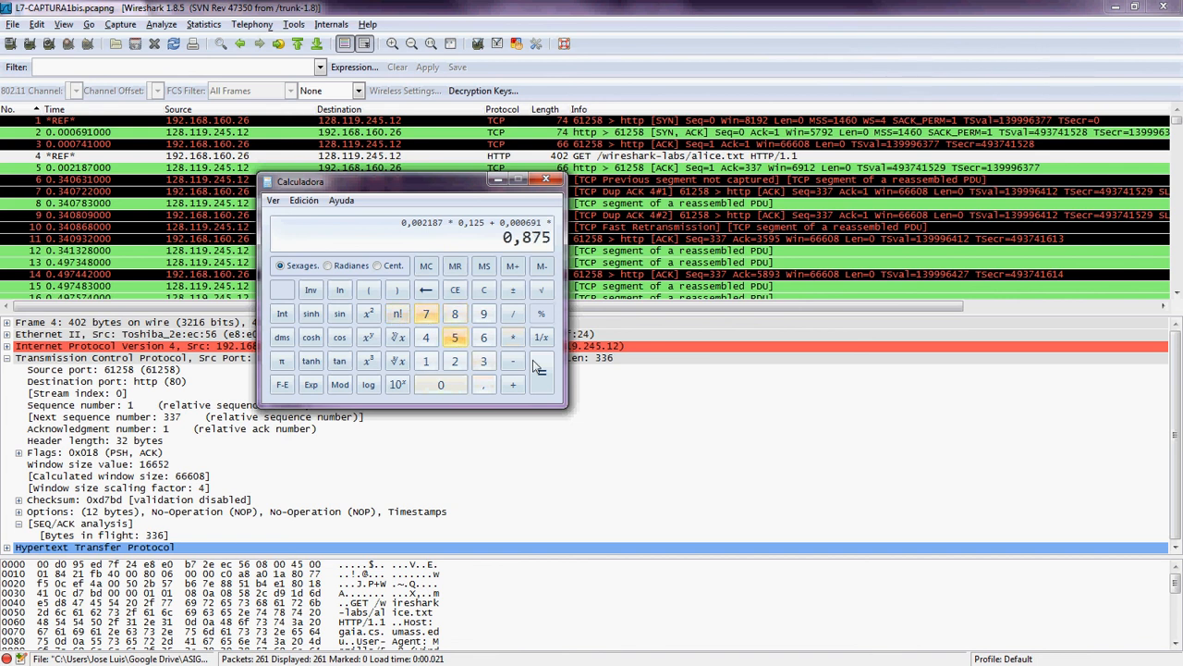
{"action": "left_click", "coordinate": [539, 374]}
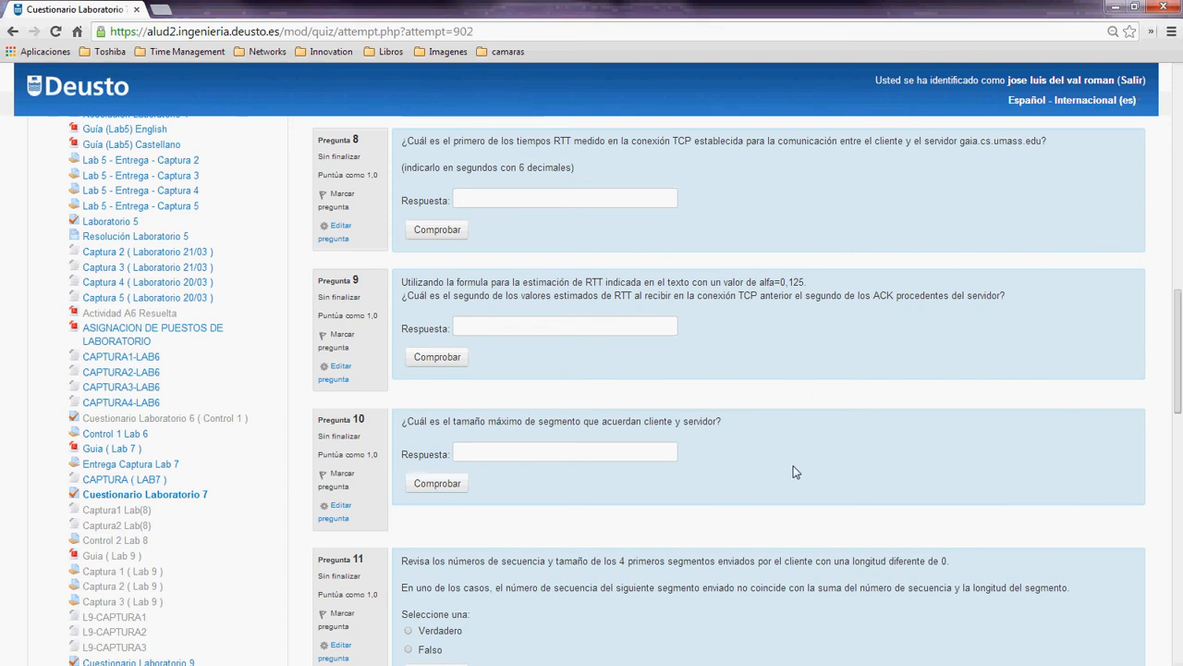
- Read quiz question 10 in the browser and examine the maximum segment size option of packets 1 and 2 in the Wireshark capture
{"action": "scroll", "coordinate": [793, 472], "scroll_direction": "down", "scroll_amount": 2}
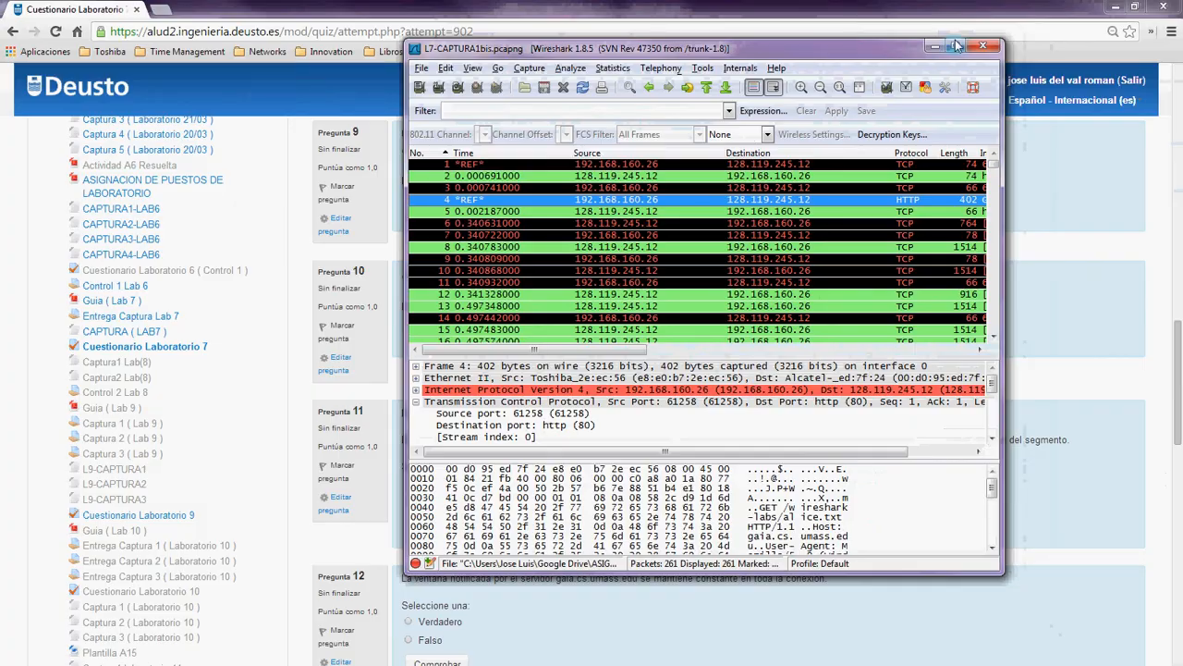
{"action": "left_click", "coordinate": [958, 46]}
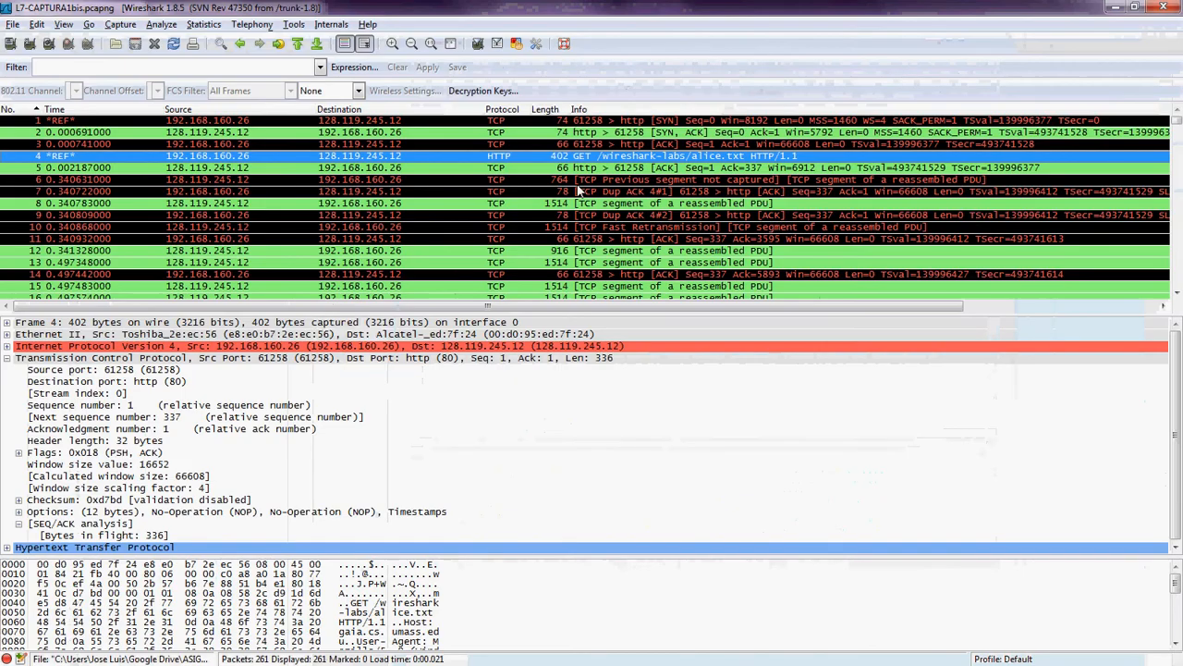
{"action": "left_click", "coordinate": [91, 121]}
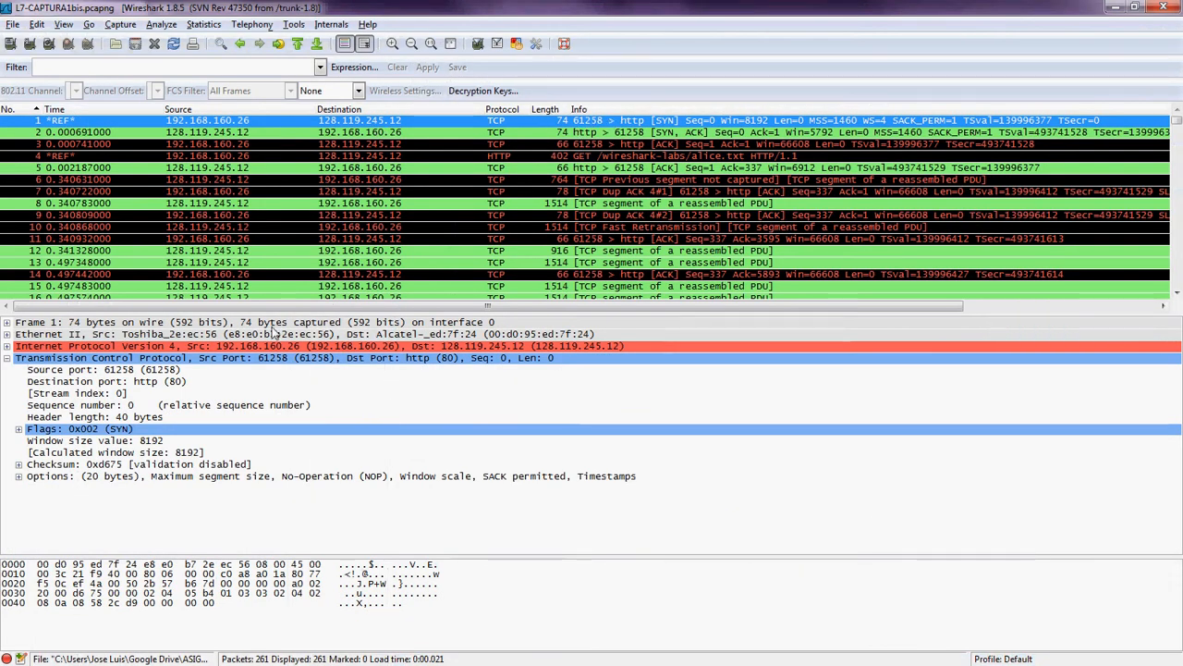
{"action": "left_click", "coordinate": [17, 476]}
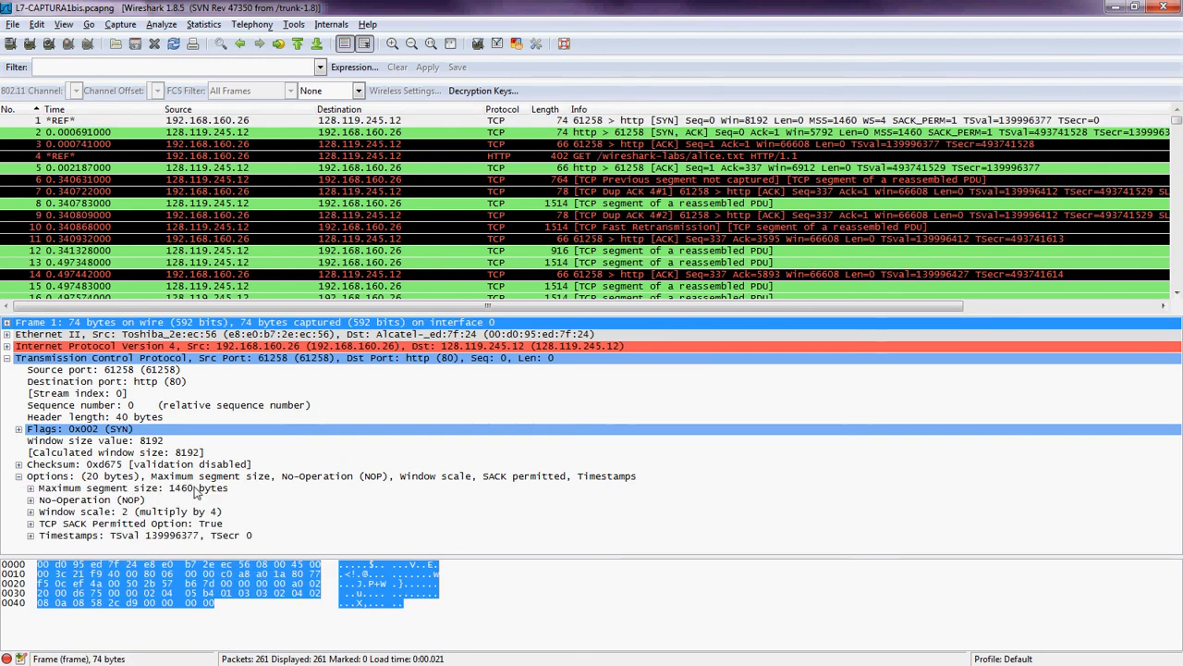
{"action": "left_click", "coordinate": [425, 135]}
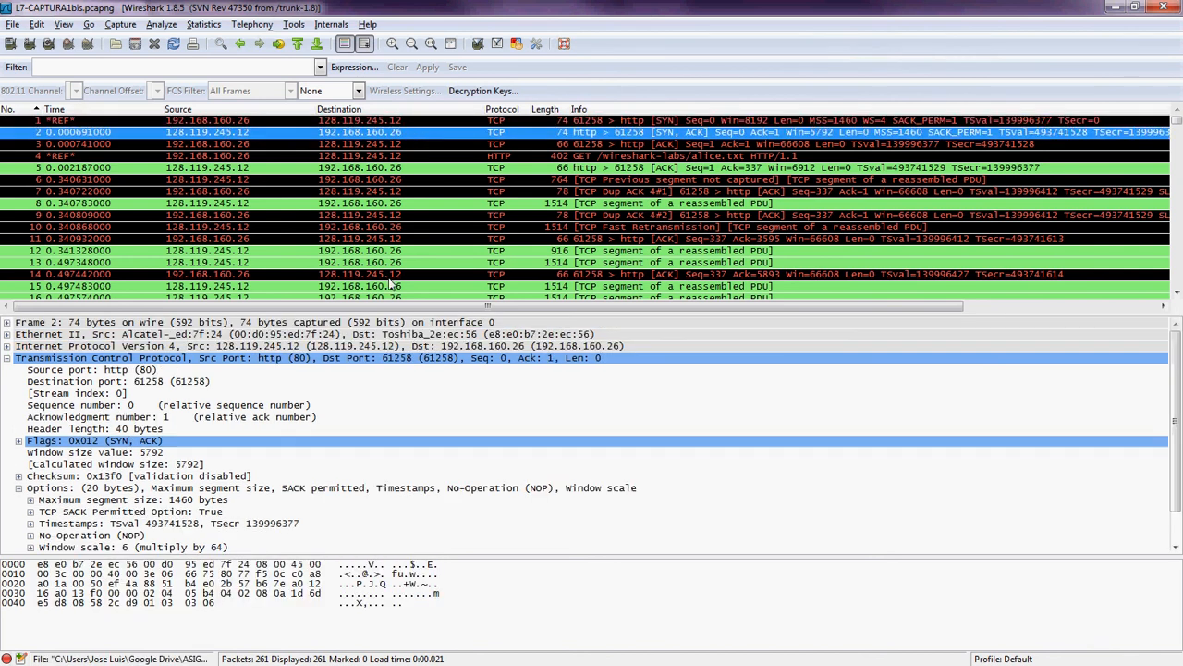
{"action": "scroll", "coordinate": [48, 500], "scroll_direction": "down", "scroll_amount": 1}
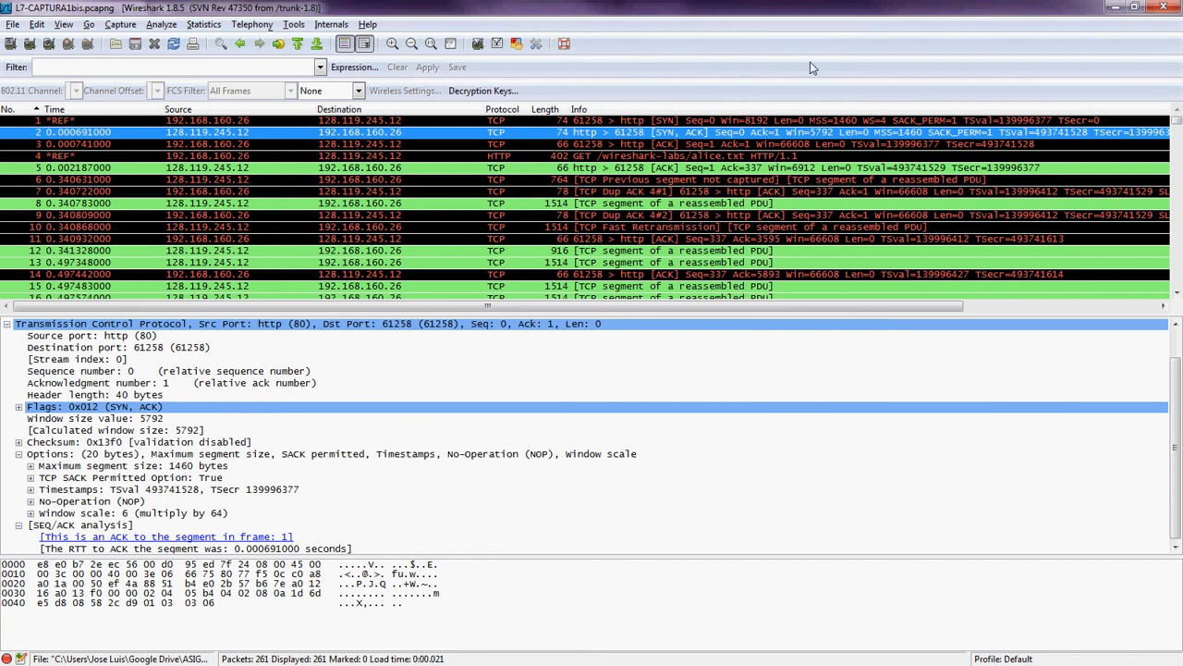
- Switch to the quiz in the browser, read questions 11 to 13, and return to the maximized Wireshark capture
{"action": "key", "text": "alt+Tab"}
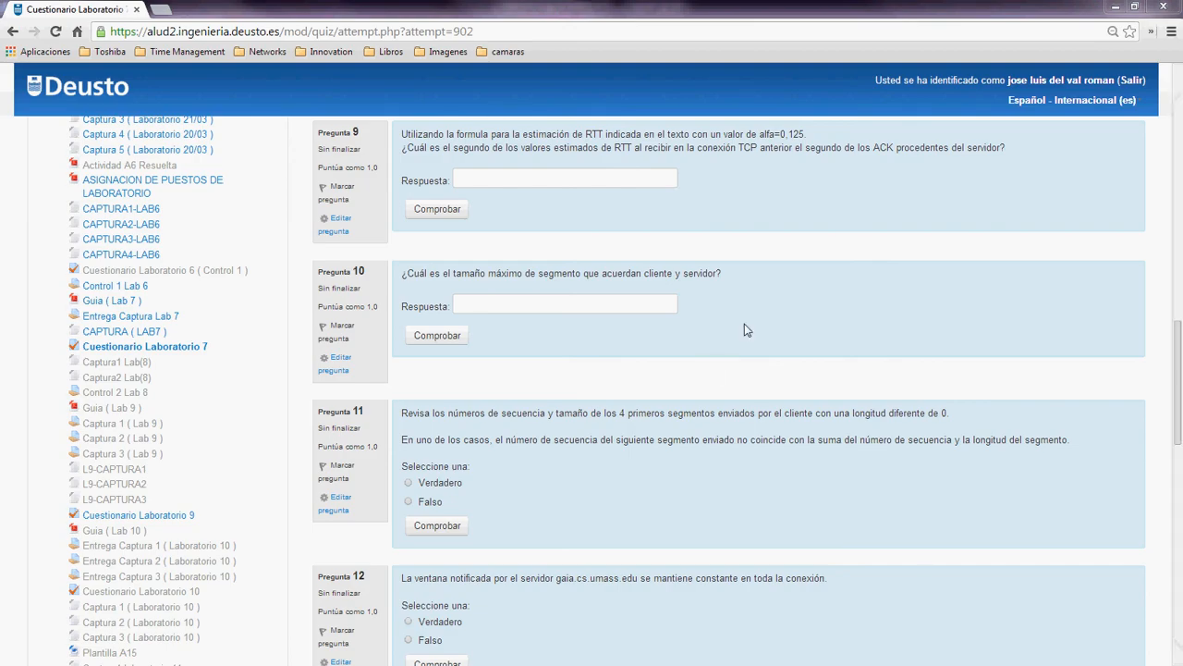
{"action": "scroll", "coordinate": [726, 366], "scroll_direction": "down", "scroll_amount": 2}
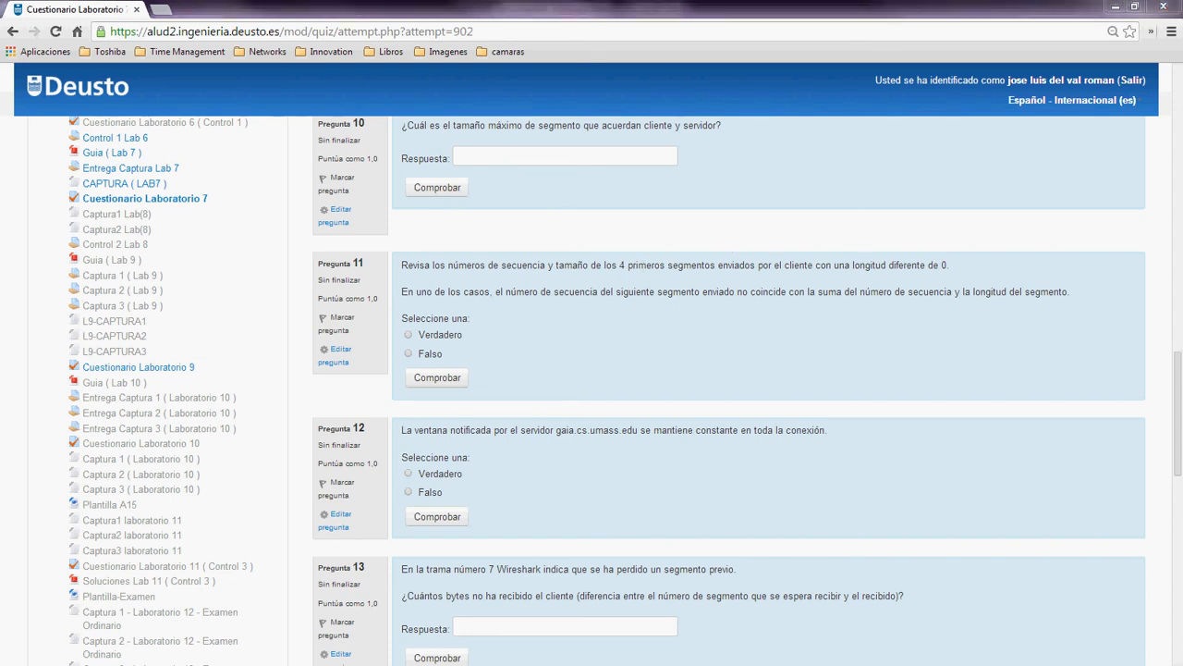
{"action": "left_click_drag", "start_coordinate": [1182, 70], "coordinate": [755, 73]}
{"action": "left_click", "coordinate": [871, 66]}
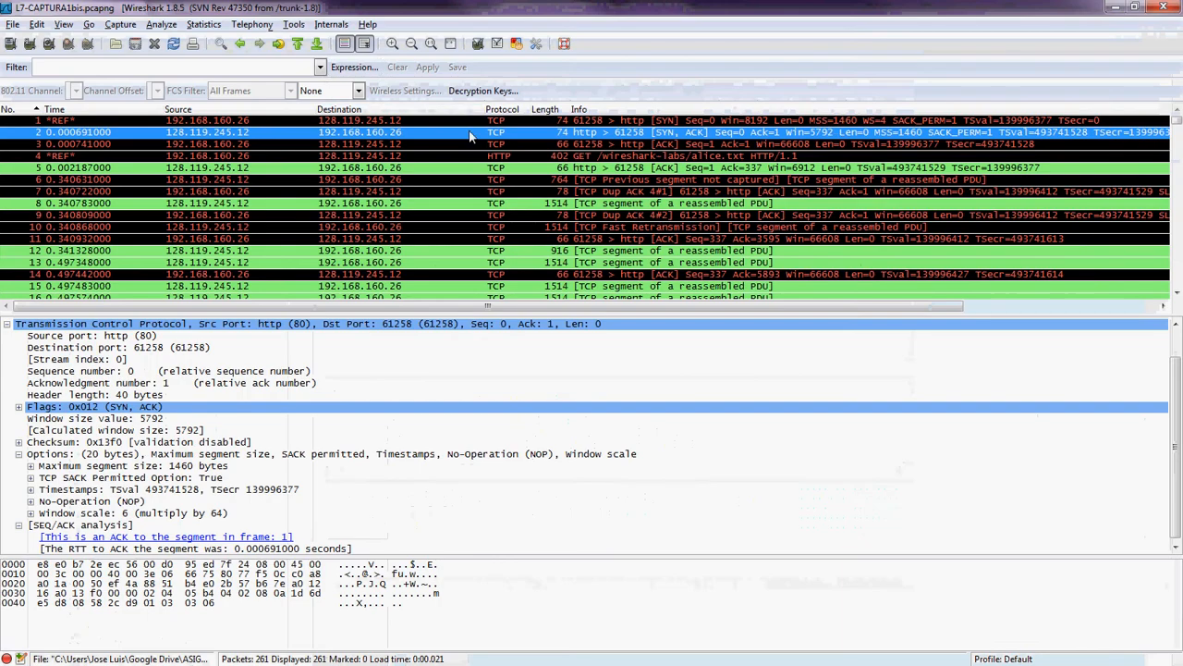
- Start a filter expression and choose the TCP field tcp.len (TCP Segment Len)
{"action": "left_click", "coordinate": [352, 67]}
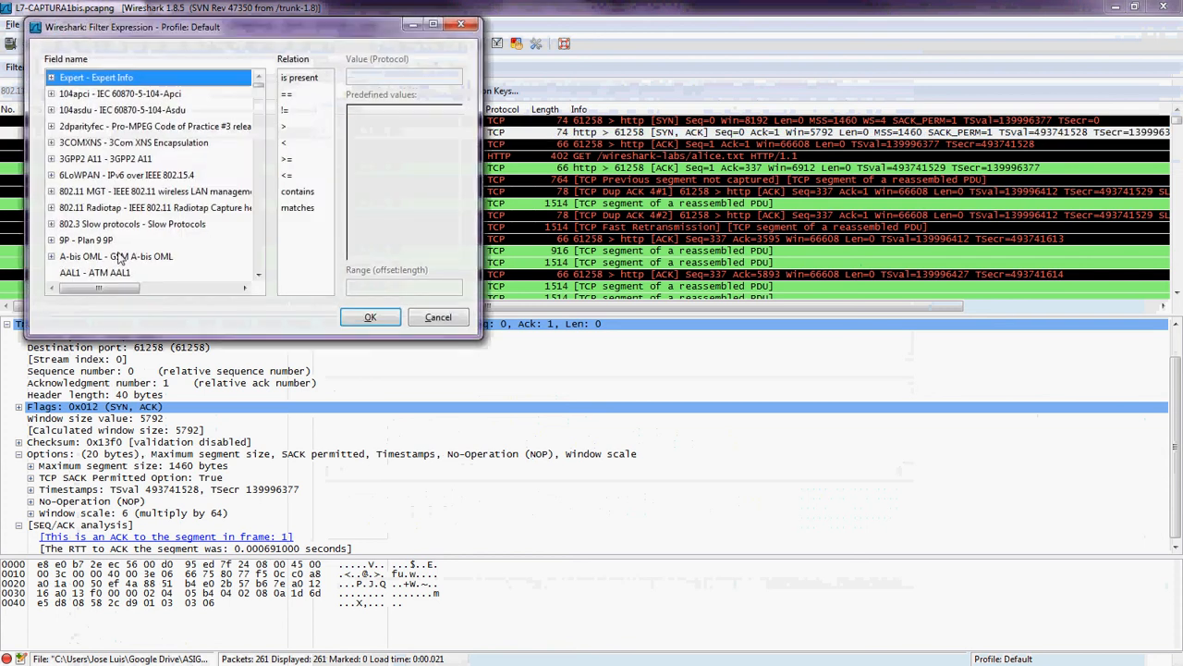
{"action": "type", "text": "tcp"}
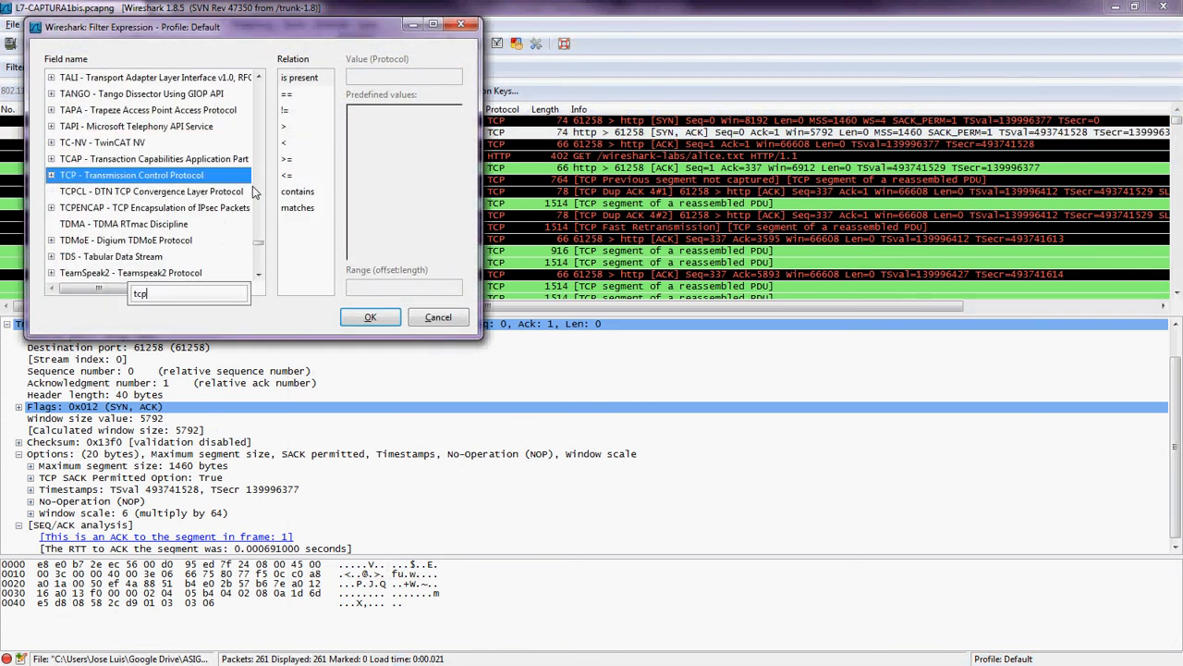
{"action": "left_click", "coordinate": [52, 176]}
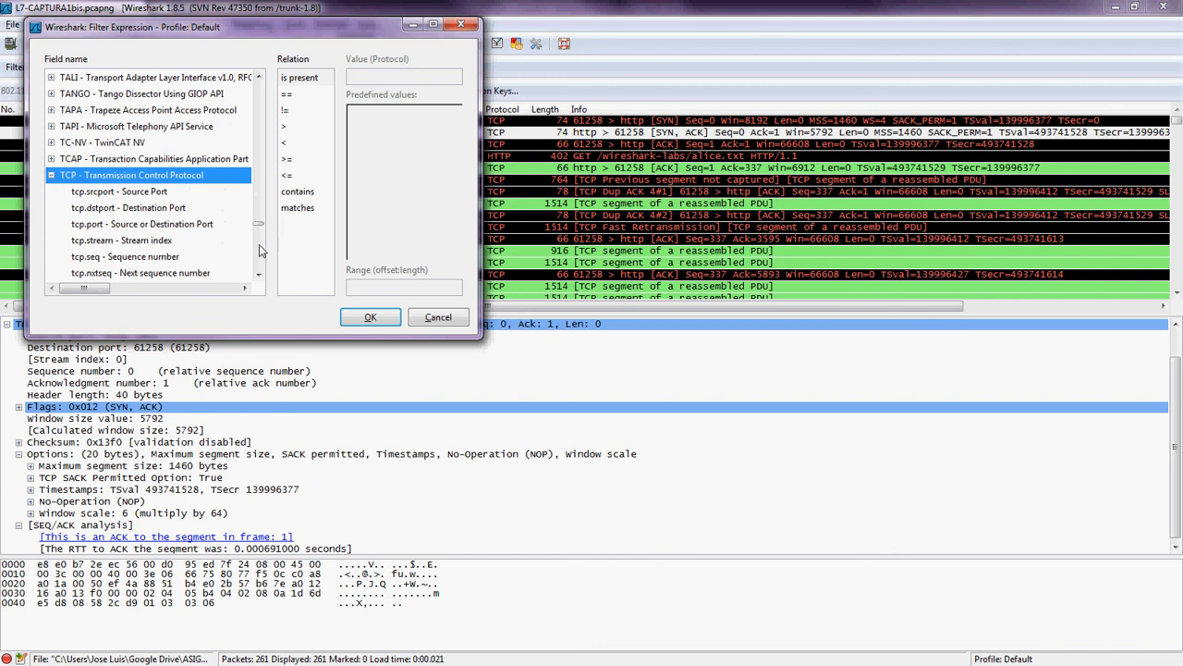
{"action": "left_click", "coordinate": [261, 253]}
{"action": "left_click", "coordinate": [261, 253]}
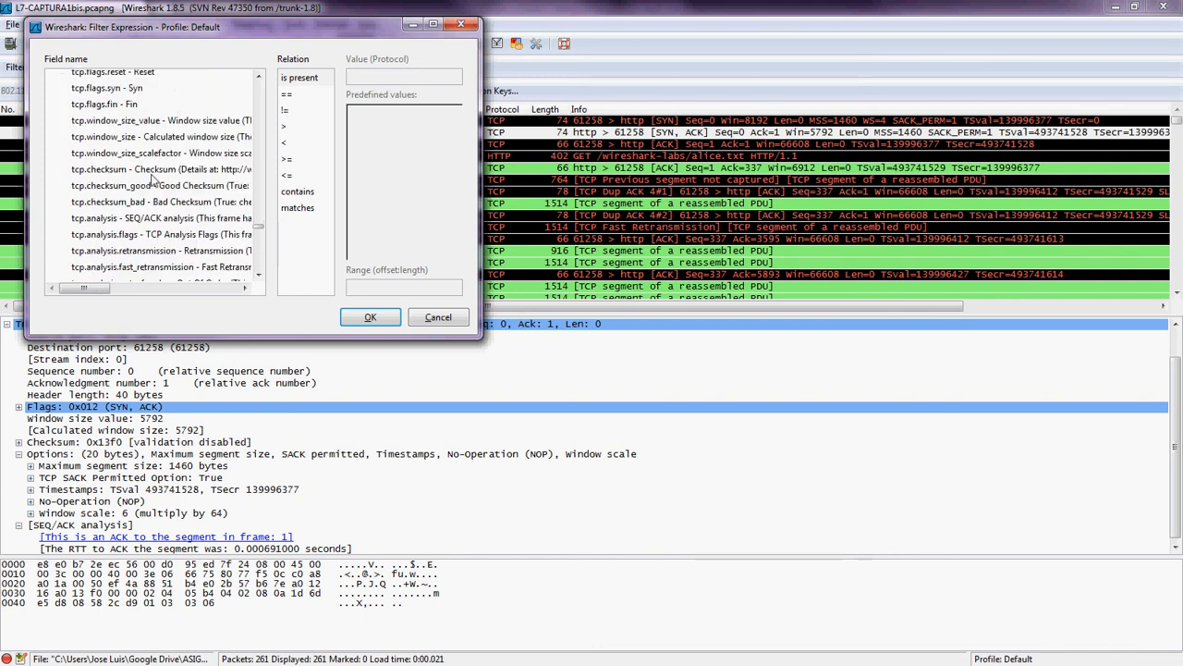
{"action": "scroll", "coordinate": [159, 197], "scroll_direction": "down", "scroll_amount": 5}
{"action": "scroll", "coordinate": [159, 196], "scroll_direction": "down", "scroll_amount": 3}
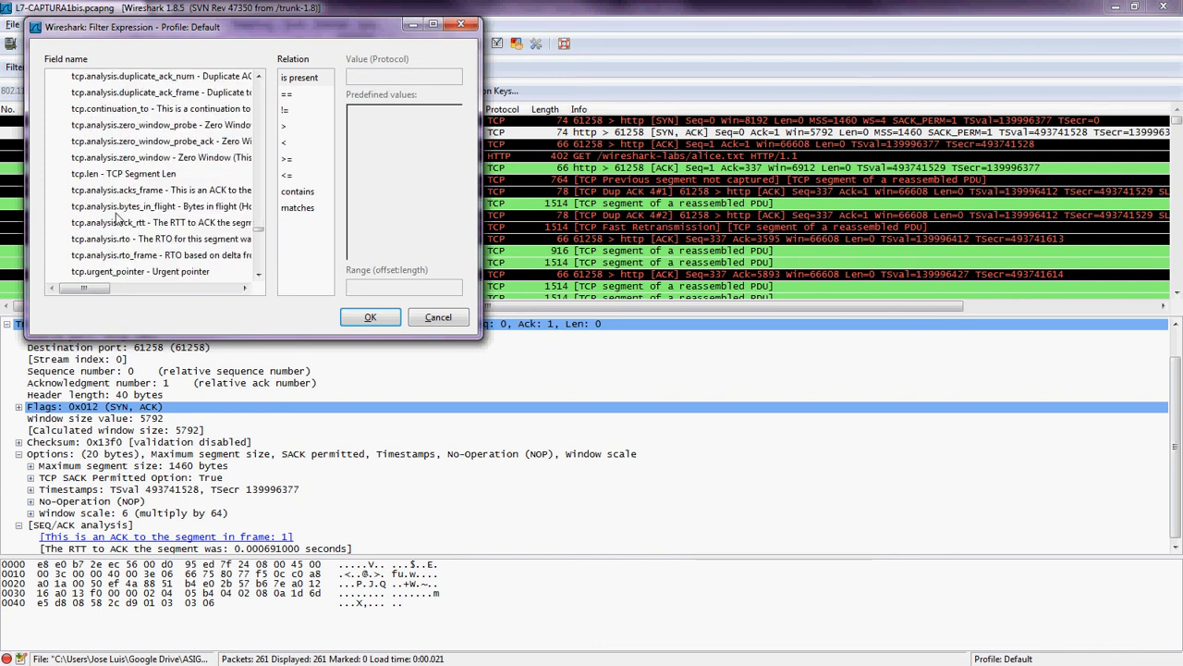
{"action": "left_click", "coordinate": [134, 174]}
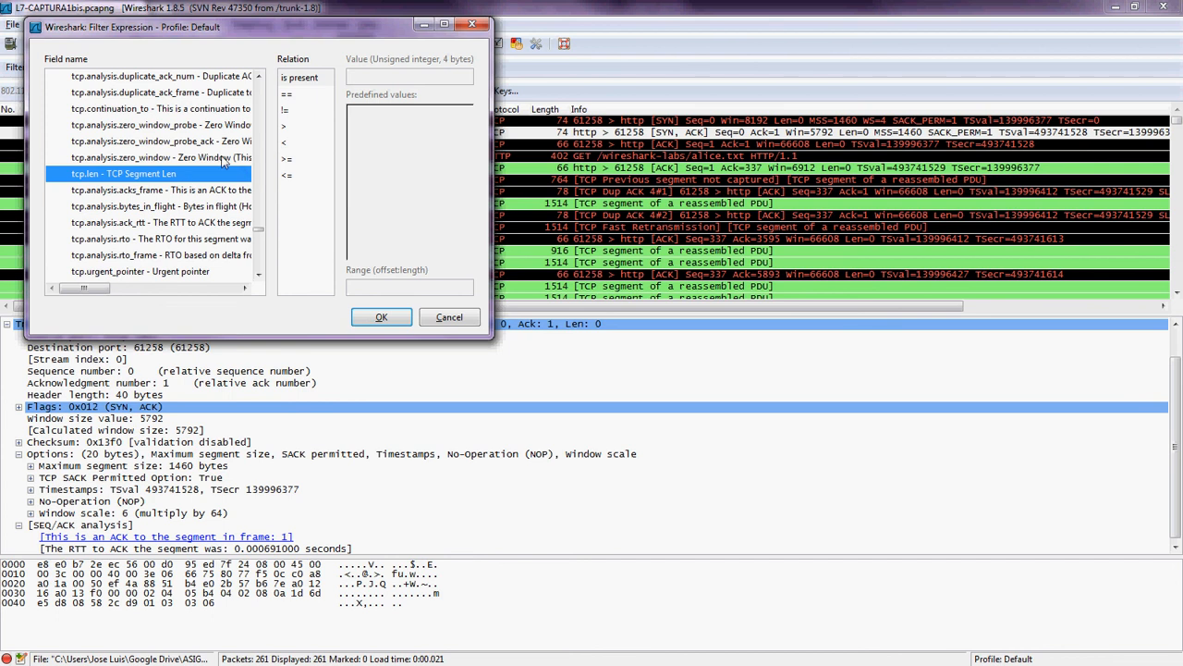
- Complete the filter expression as tcp.len != 0 and apply it to the capture
{"action": "left_click", "coordinate": [305, 111]}
{"action": "left_click", "coordinate": [367, 76]}
{"action": "type", "text": "0"}
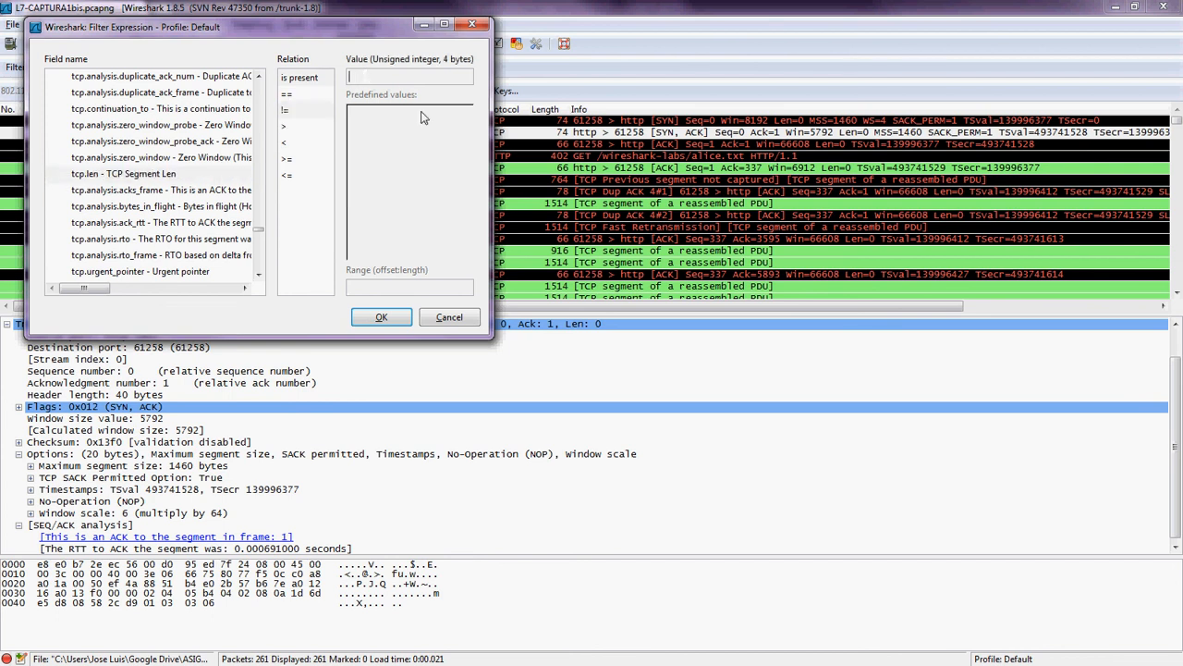
{"action": "left_click", "coordinate": [401, 314]}
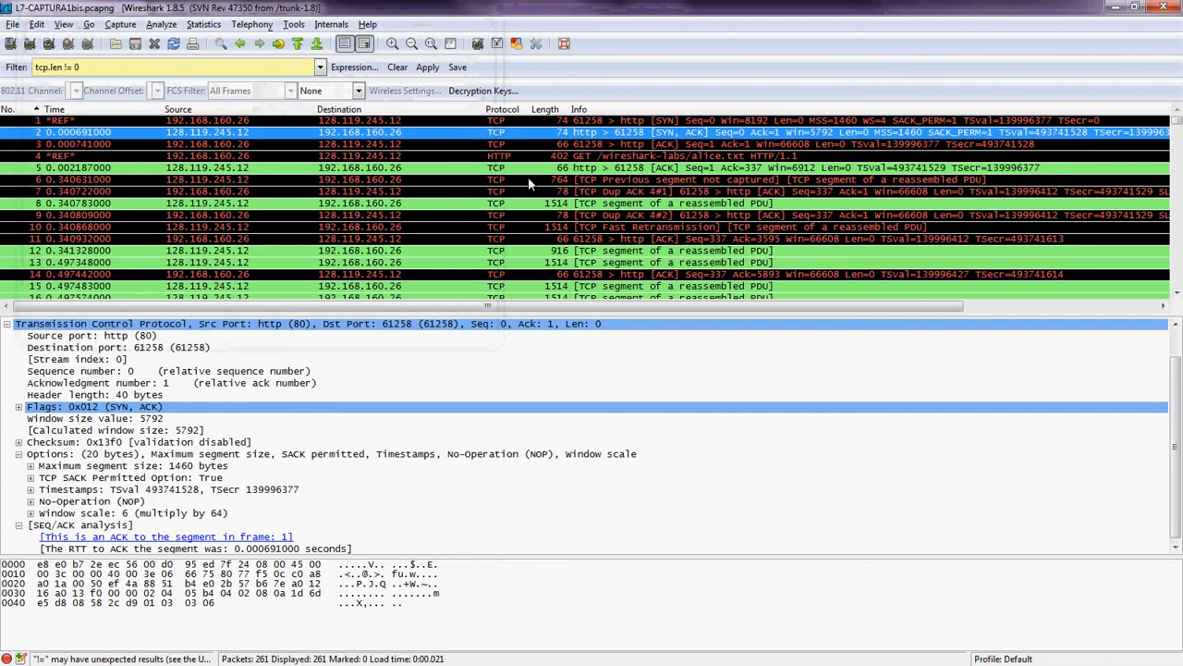
{"action": "left_click", "coordinate": [428, 69]}
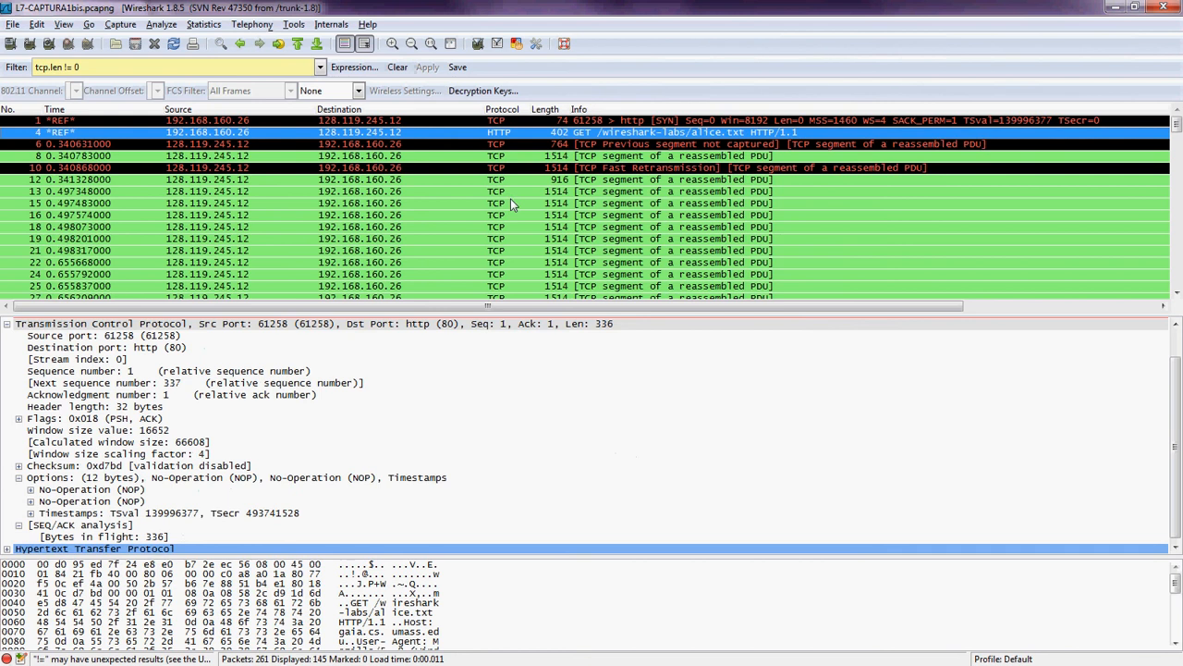
- Sort the filtered packets by source address and examine the sequence number and length of the client's packet 1
{"action": "left_click", "coordinate": [207, 110]}
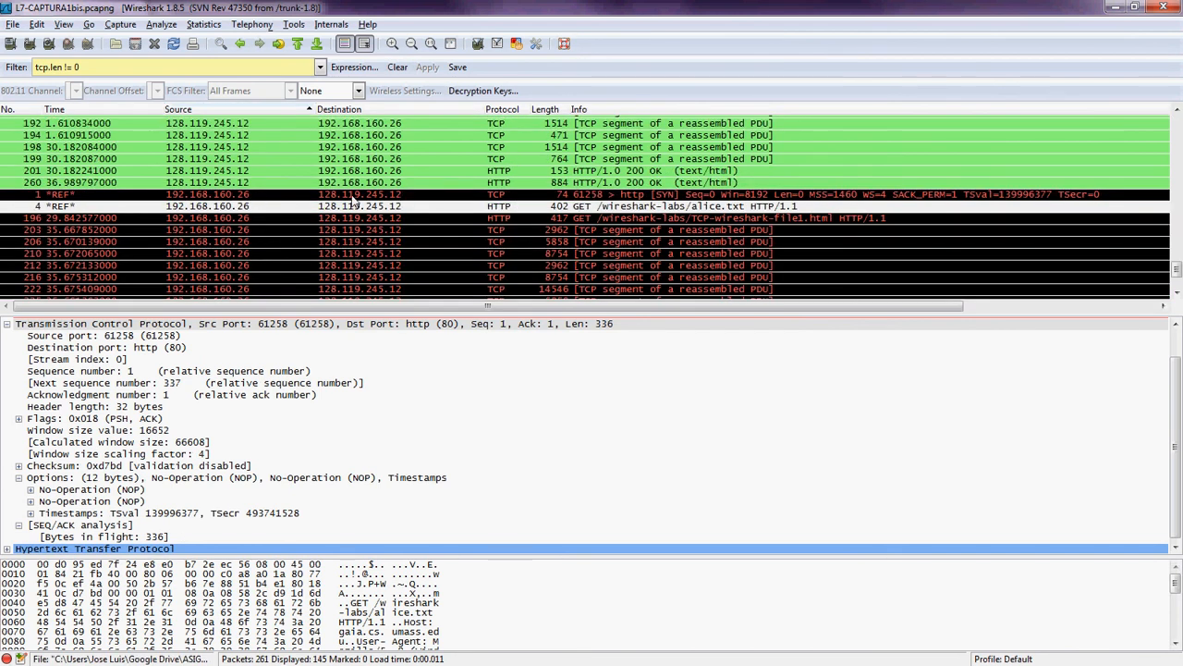
{"action": "left_click", "coordinate": [314, 196]}
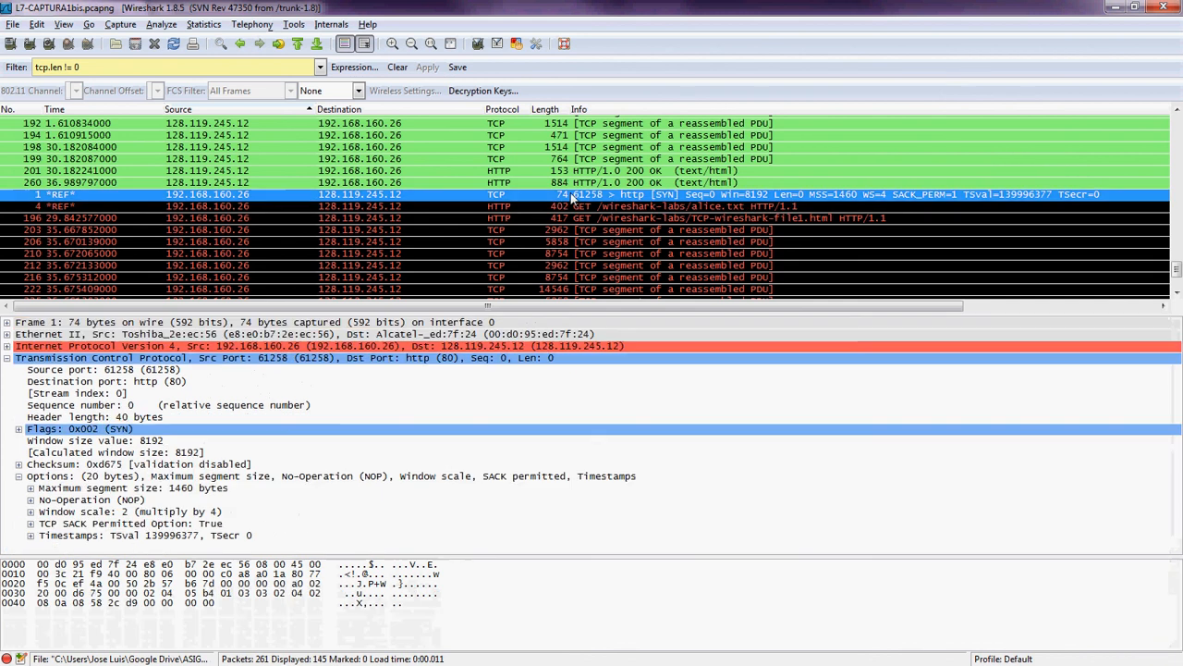
{"action": "left_click", "coordinate": [660, 205]}
{"action": "left_click", "coordinate": [660, 230]}
{"action": "left_click", "coordinate": [656, 195]}
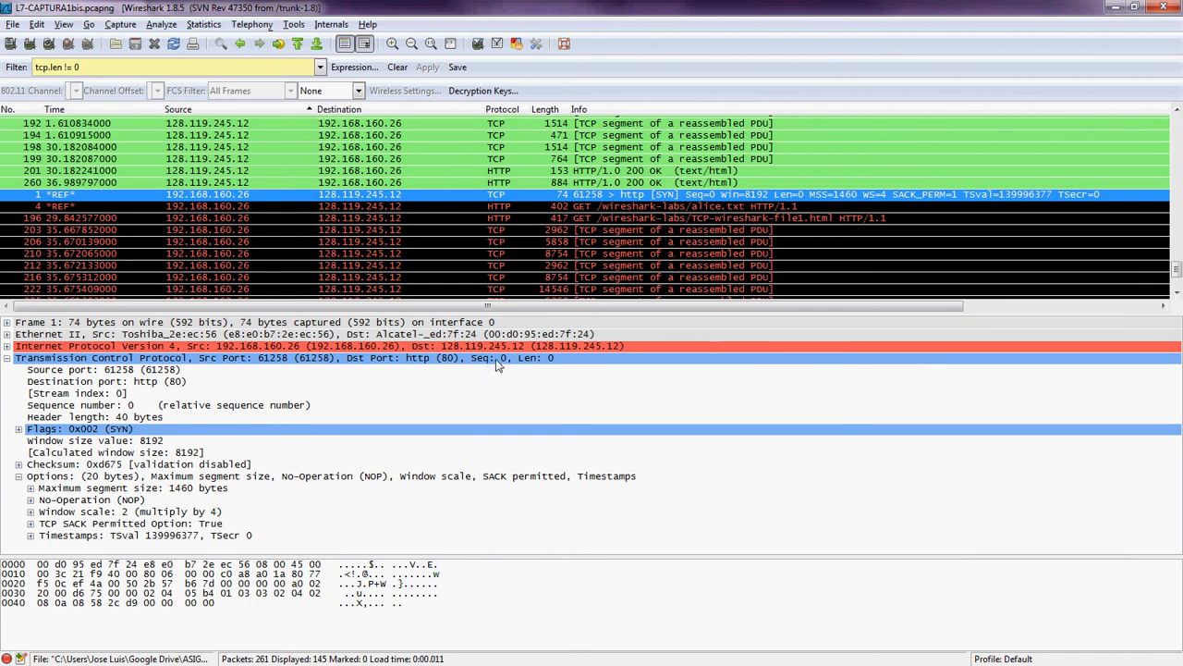
- Examine the sequence numbers and segment lengths of the client's packets 4, 196, 203, 206 and 210
{"action": "left_click", "coordinate": [590, 205]}
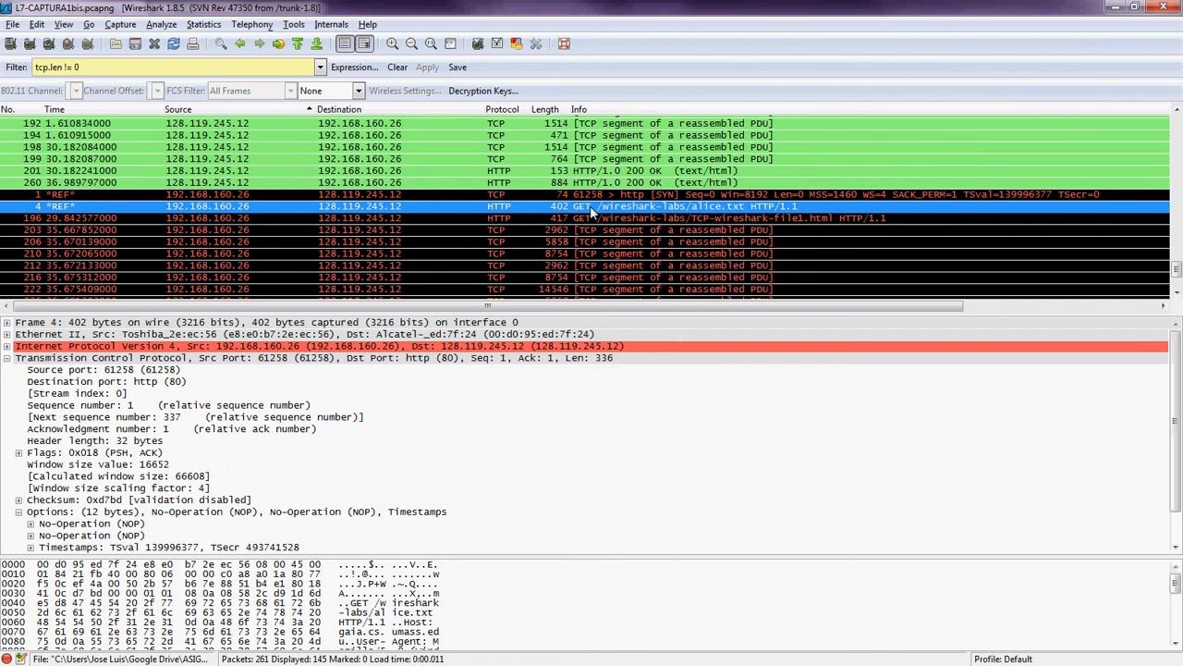
{"action": "left_click", "coordinate": [643, 220]}
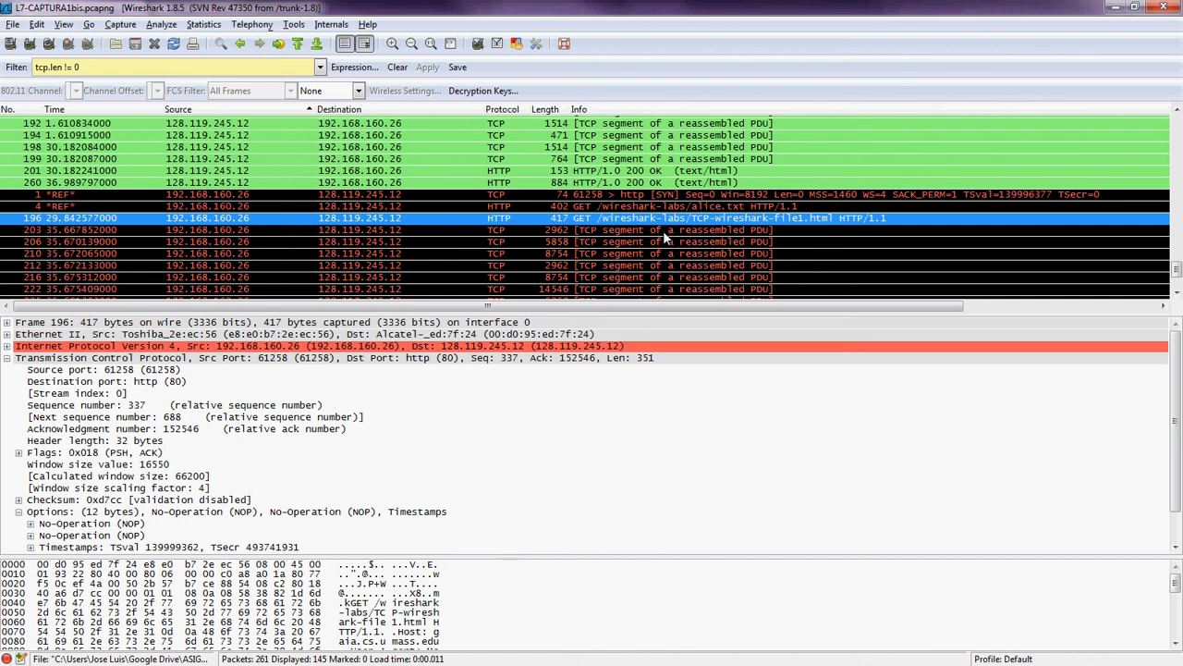
{"action": "left_click", "coordinate": [664, 232]}
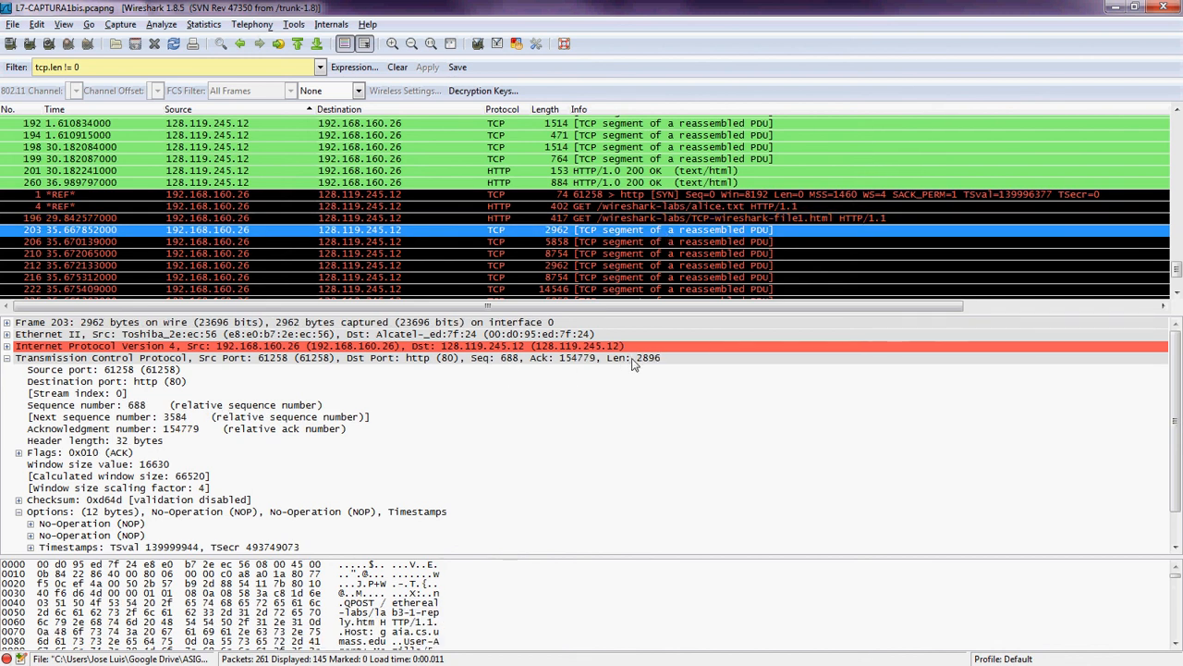
{"action": "left_click", "coordinate": [686, 242]}
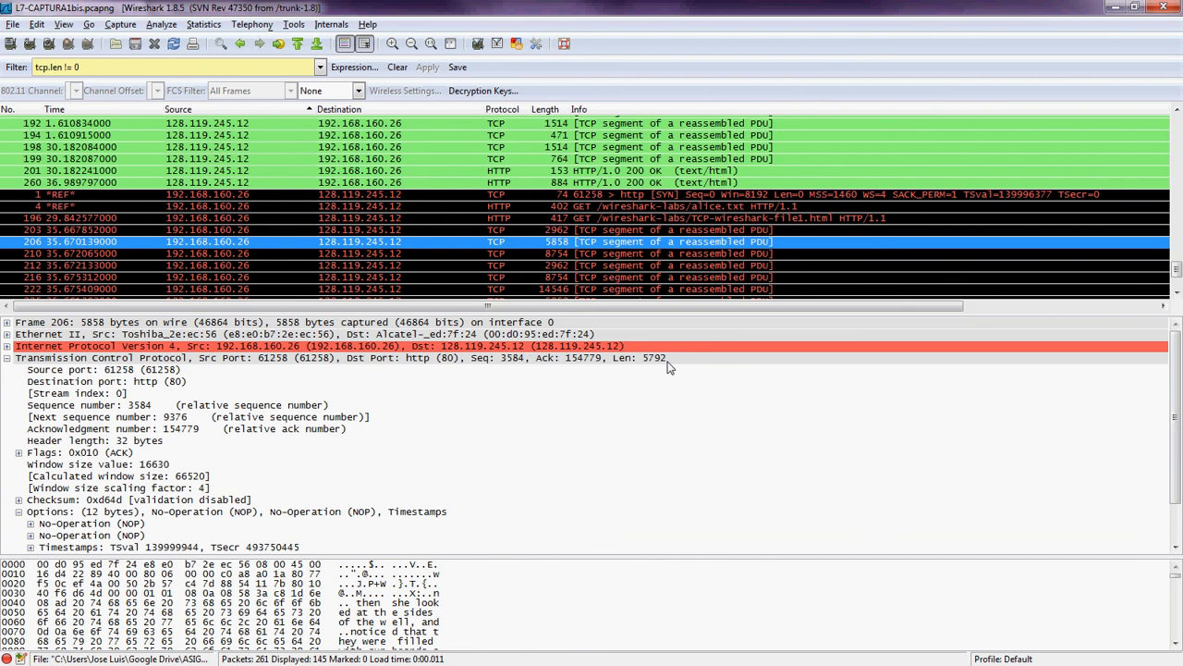
{"action": "left_click", "coordinate": [665, 256]}
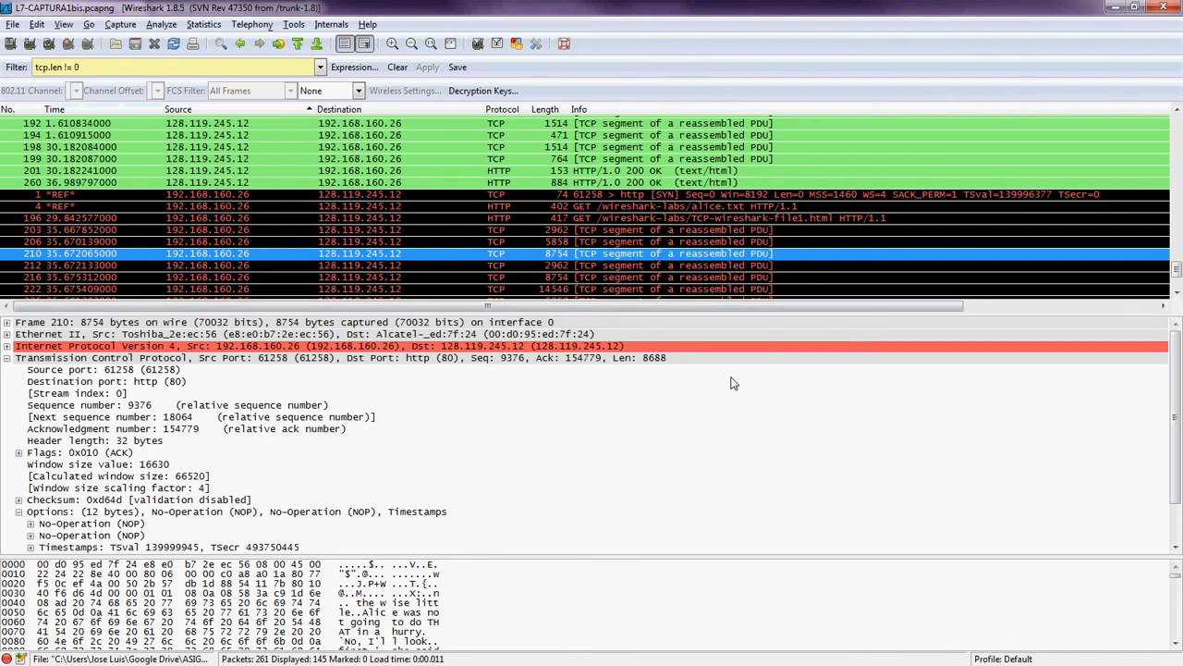
- Switch to the quiz in the browser, read questions 11 and 12, and bring the Wireshark capture back as a smaller window
{"action": "left_click_drag", "start_coordinate": [971, 12], "coordinate": [1182, 185]}
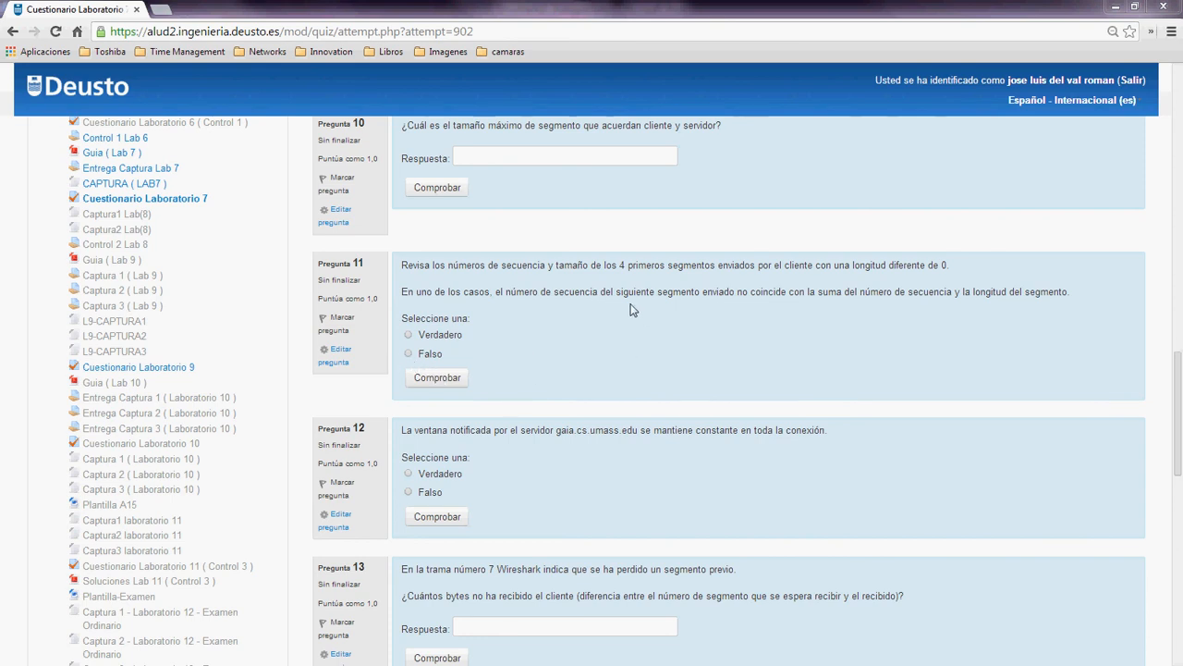
{"action": "triple_click", "coordinate": [589, 350]}
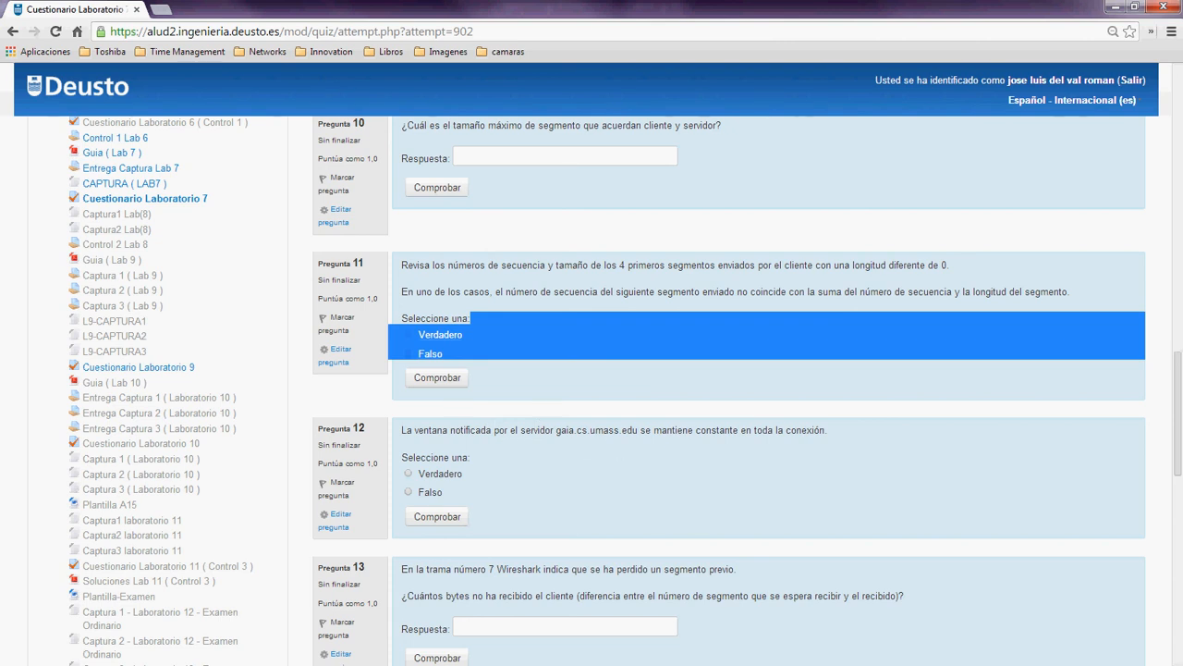
{"action": "left_click_drag", "start_coordinate": [1182, 56], "coordinate": [481, 95]}
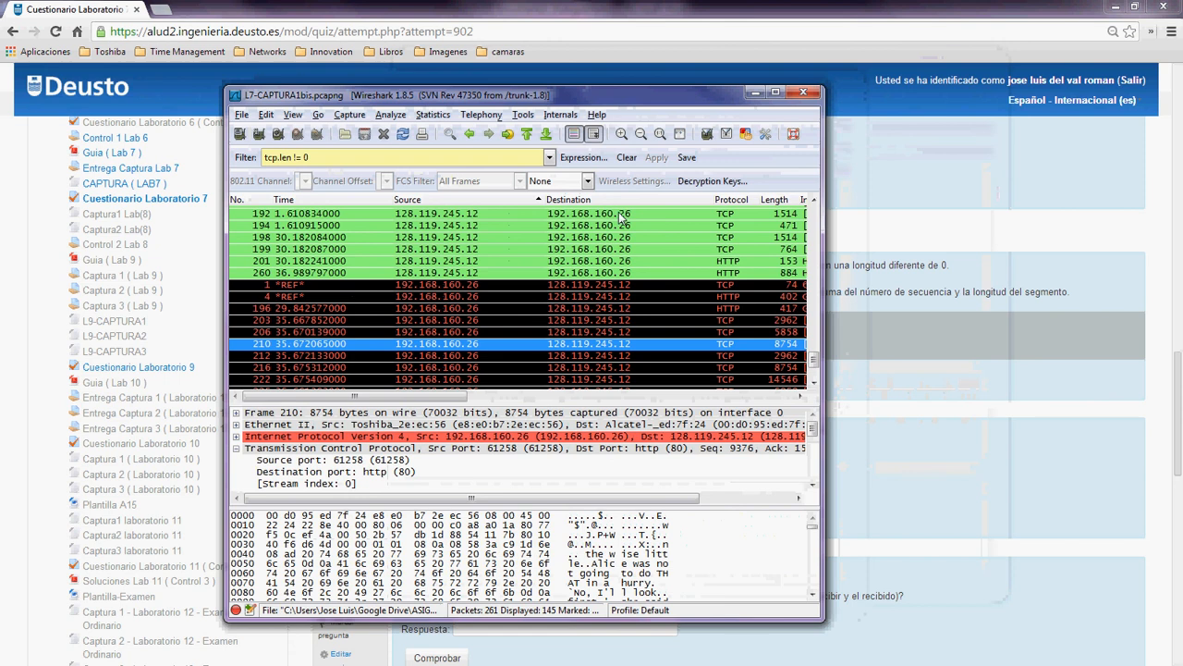
- Clear the display filter and select packet 2, the first one sent by the server 128.119.245.12
{"action": "left_click", "coordinate": [627, 157]}
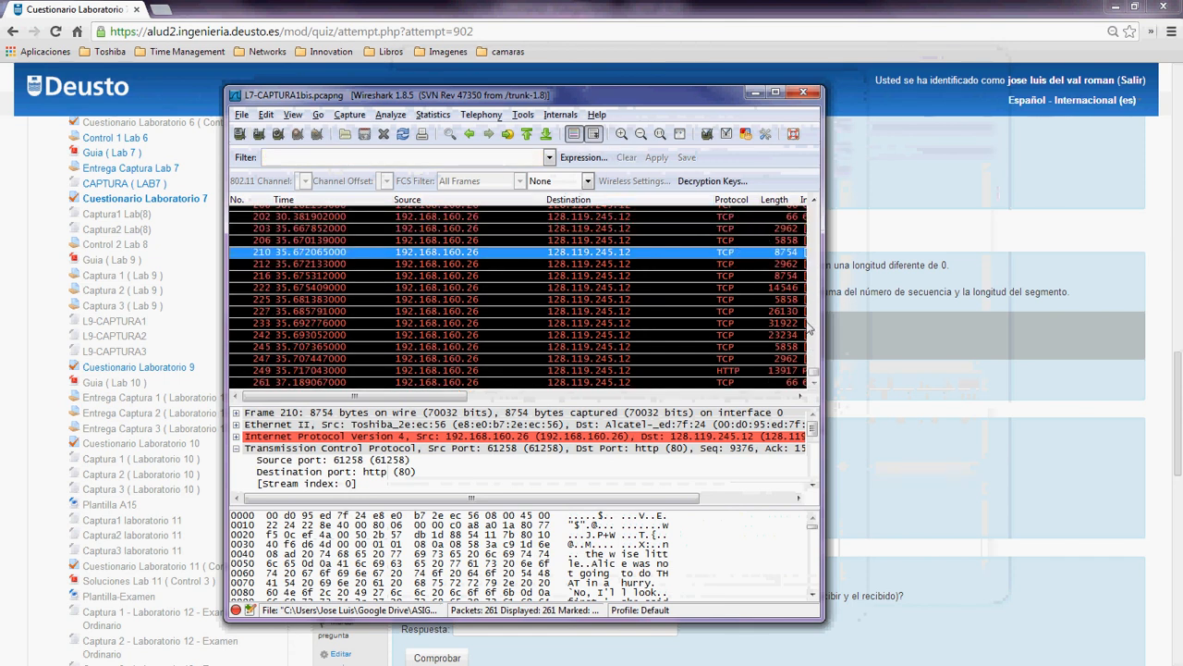
{"action": "left_click_drag", "start_coordinate": [813, 379], "coordinate": [817, 210]}
{"action": "left_click", "coordinate": [438, 211]}
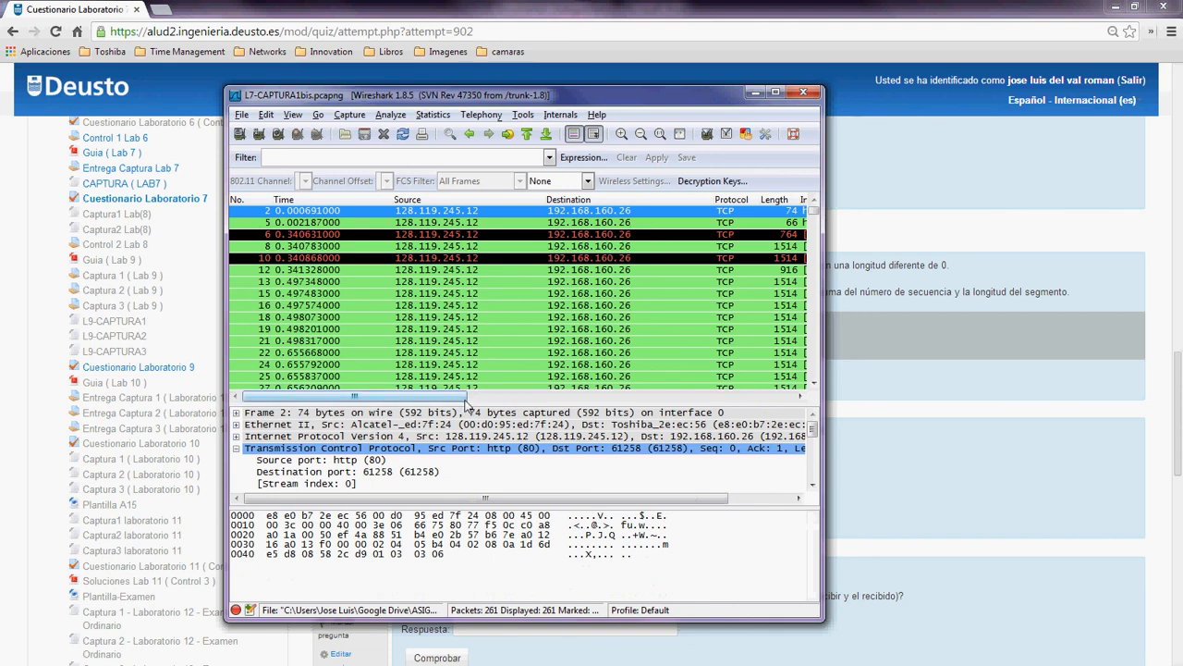
- Enlarge the packet details area and examine the calculated window size in the server's packets 2 and 5
{"action": "left_click_drag", "start_coordinate": [472, 396], "coordinate": [472, 297]}
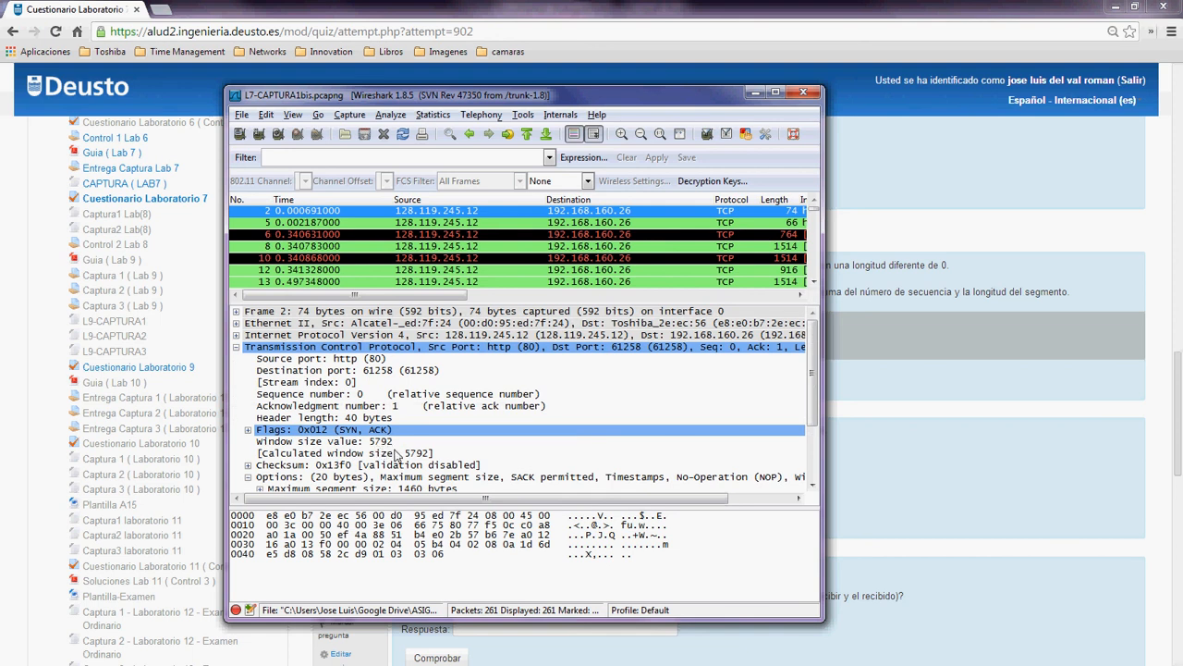
{"action": "left_click", "coordinate": [426, 456]}
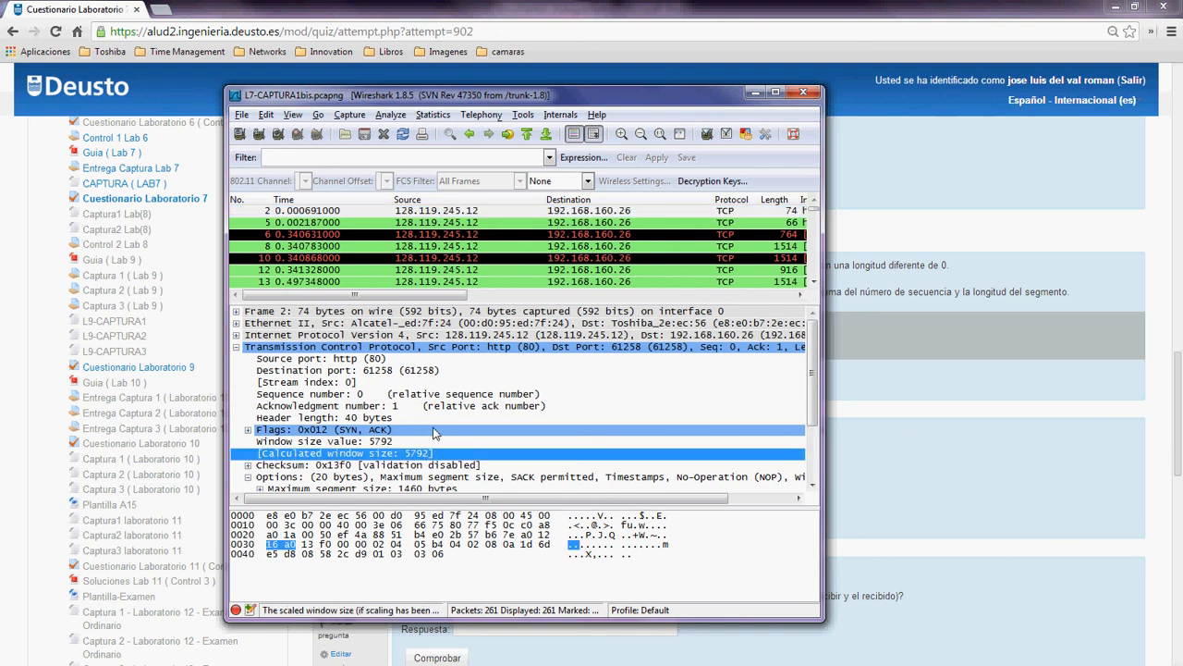
{"action": "left_click", "coordinate": [490, 213]}
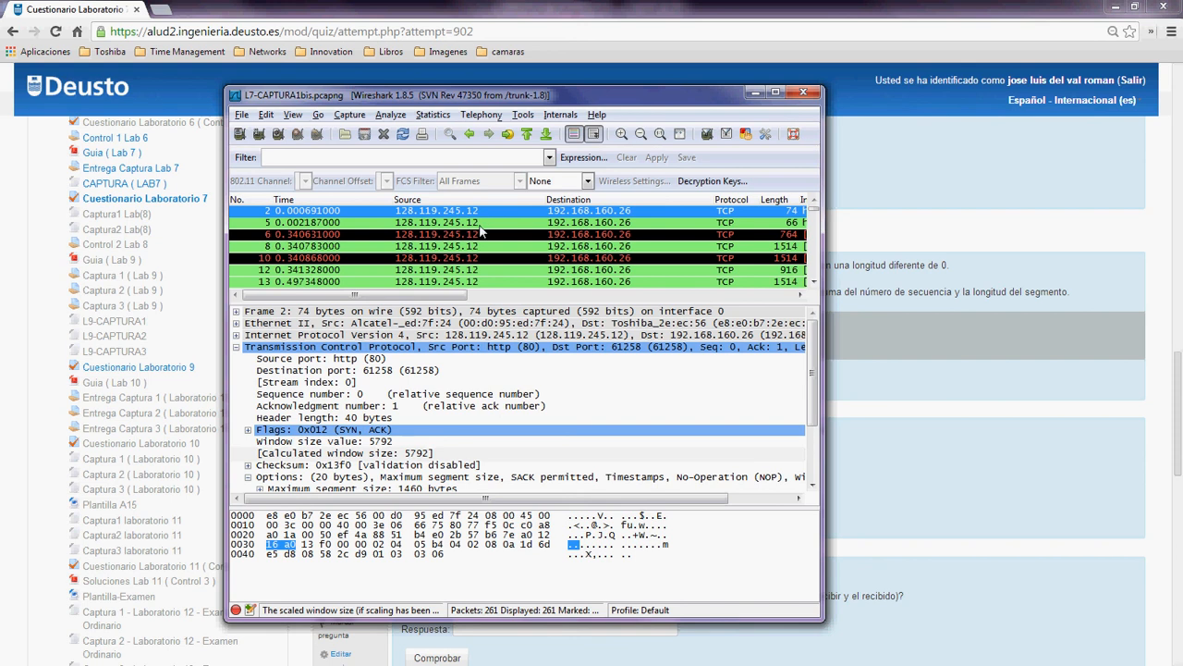
{"action": "left_click", "coordinate": [479, 225]}
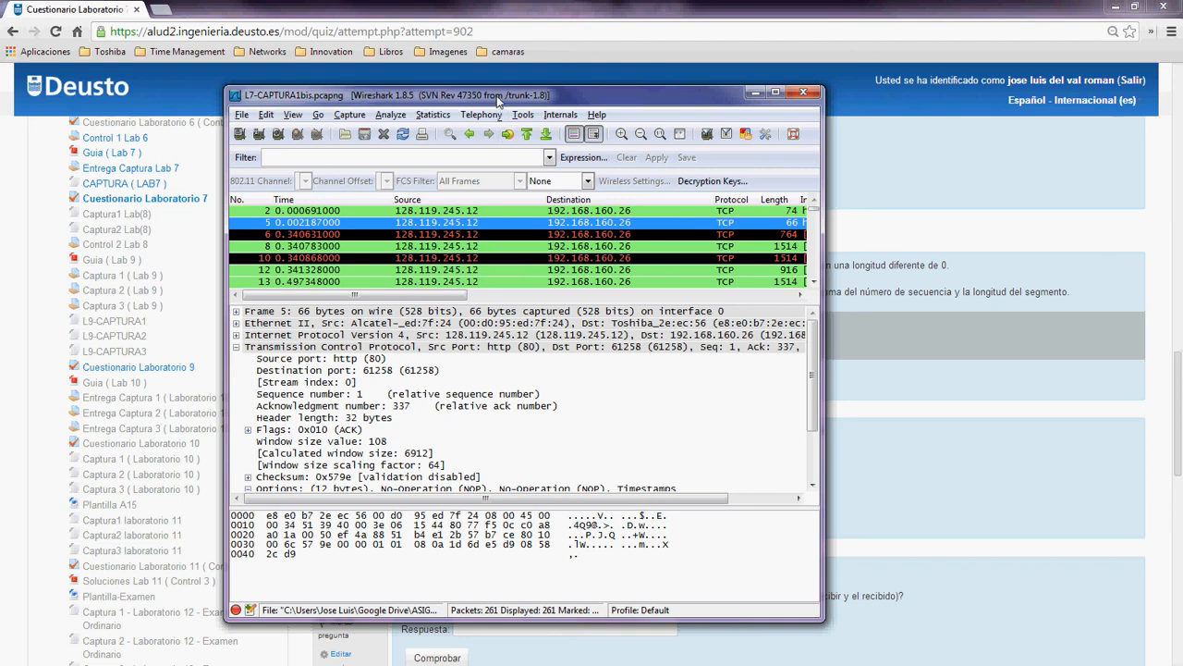
- Move the Wireshark window out of the way of the browser and read quiz question 13 about the lost segment
{"action": "left_click_drag", "start_coordinate": [496, 93], "coordinate": [699, 92]}
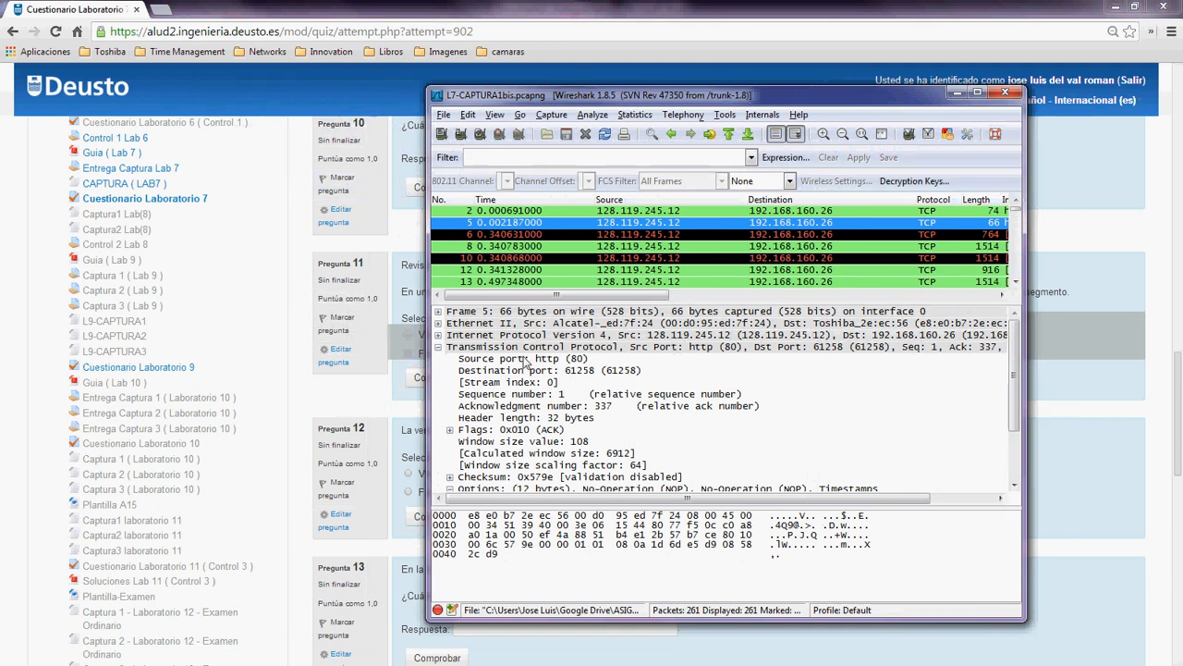
{"action": "left_click_drag", "start_coordinate": [700, 99], "coordinate": [1182, 197]}
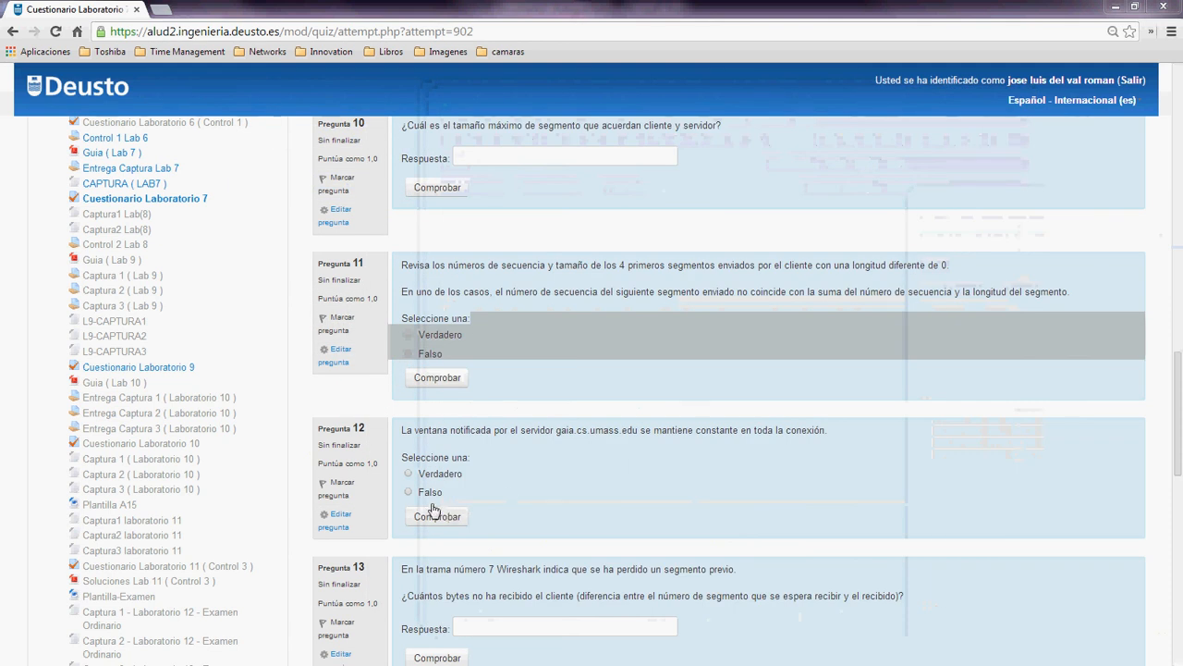
{"action": "scroll", "coordinate": [596, 510], "scroll_direction": "down", "scroll_amount": 1}
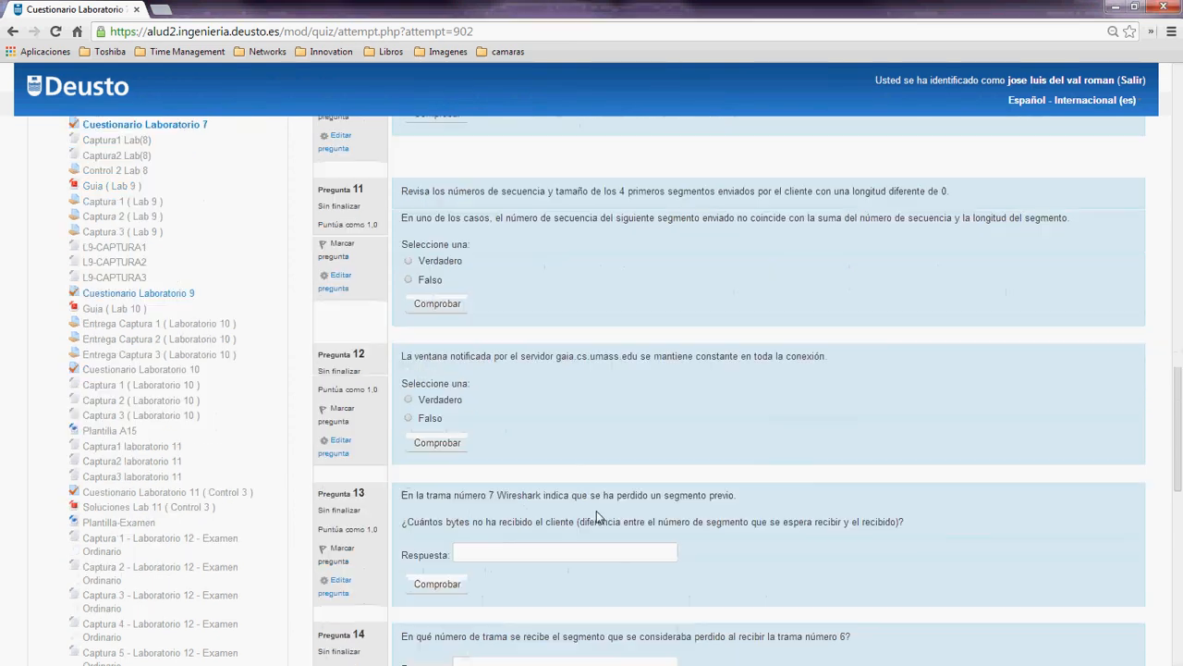